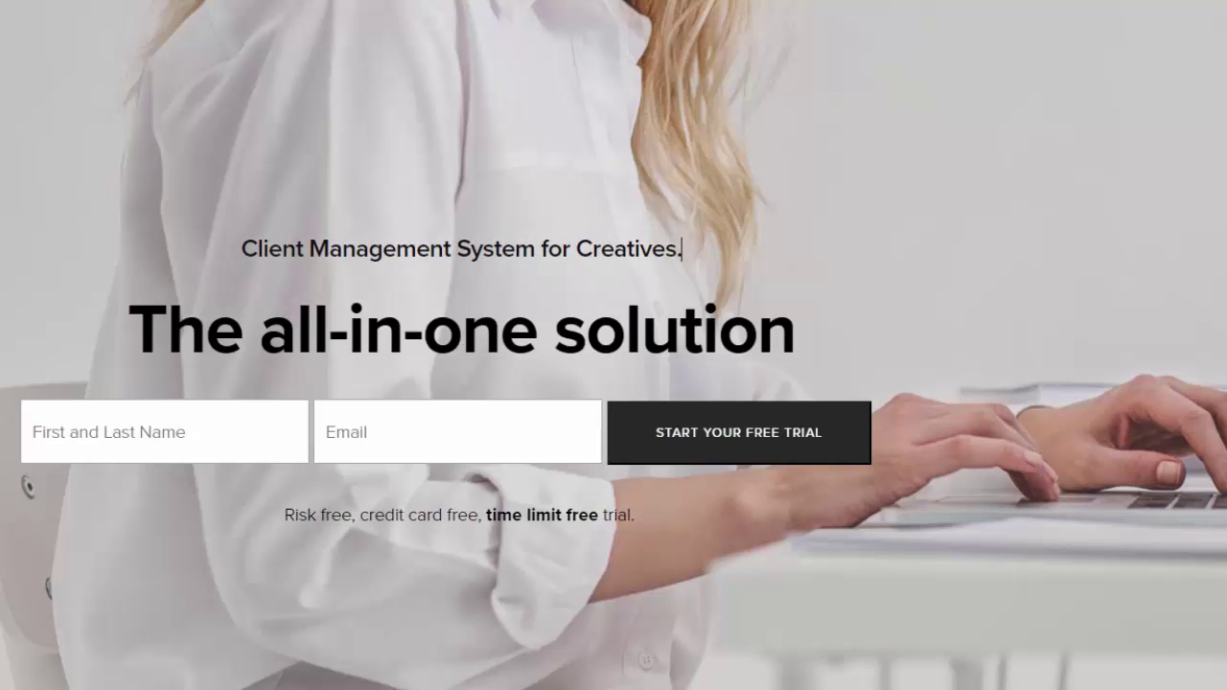
- Scroll through the homepage feature overview and back up to the top
scroll(613, 345, "down", 1)
scroll(613, 345, "down", 2)
scroll(613, 345, "down", 2)
scroll(613, 345, "down", 1)
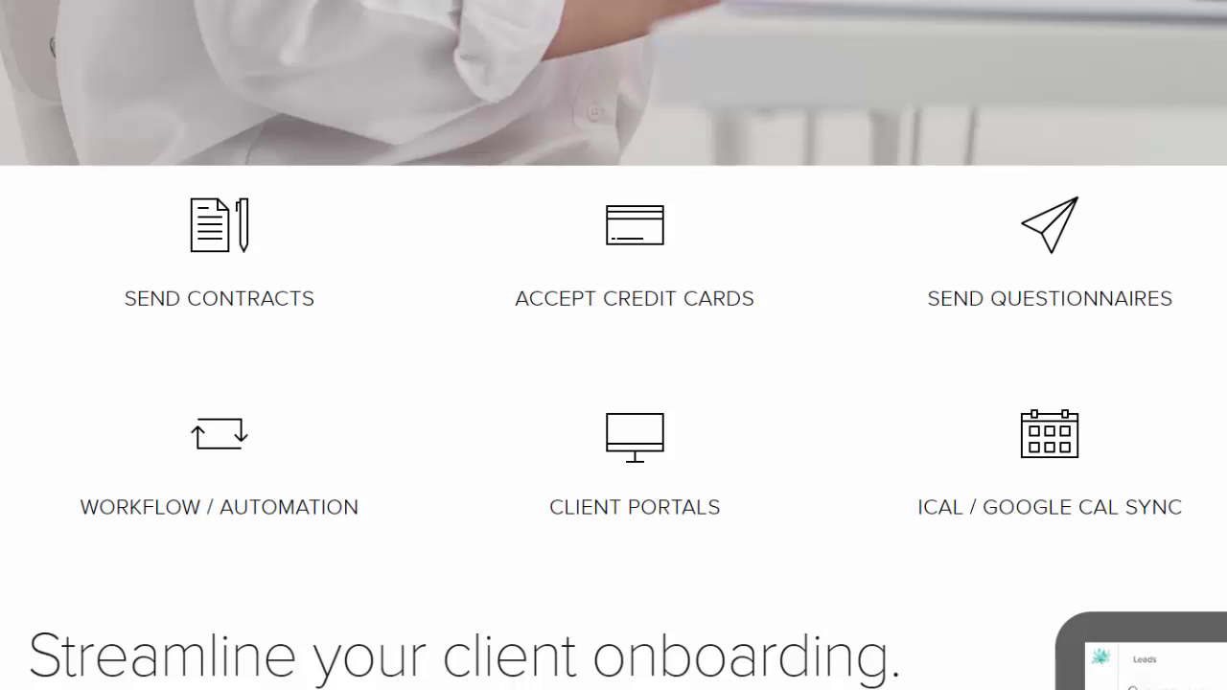
scroll(614, 345, "up", 4)
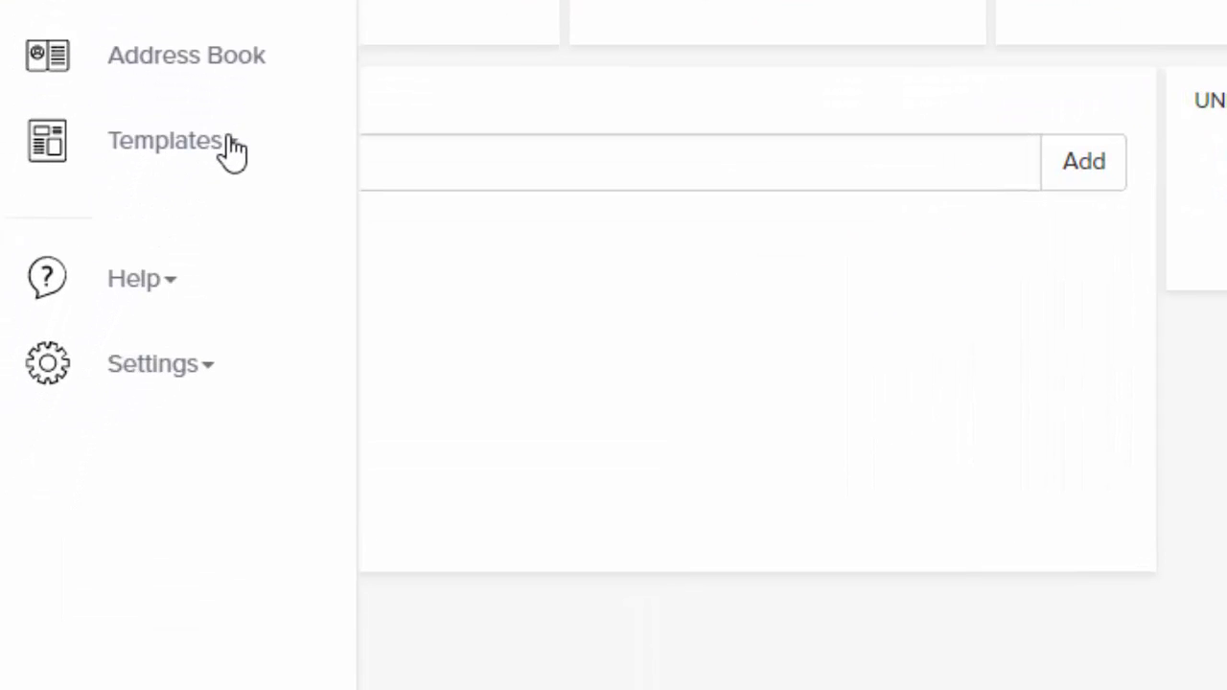
- Expand Templates in the sidebar to list forms, packages, workflows and other template types
left_click(226, 150)
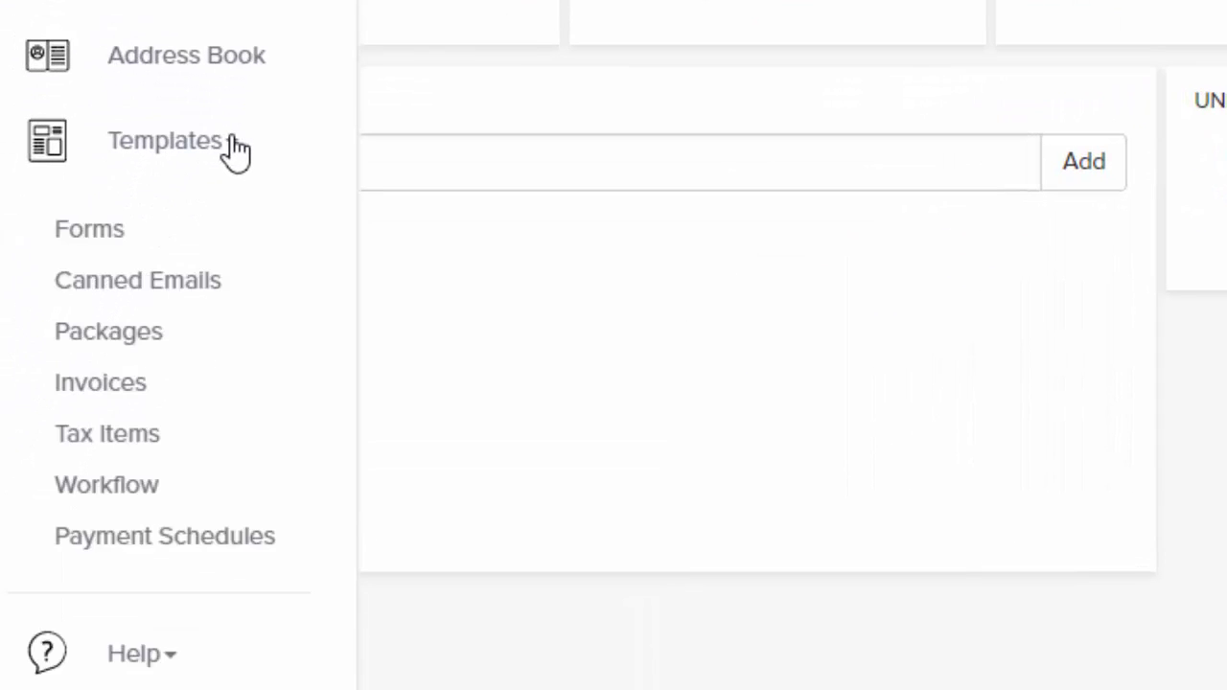
scroll(298, 305, "down", 1)
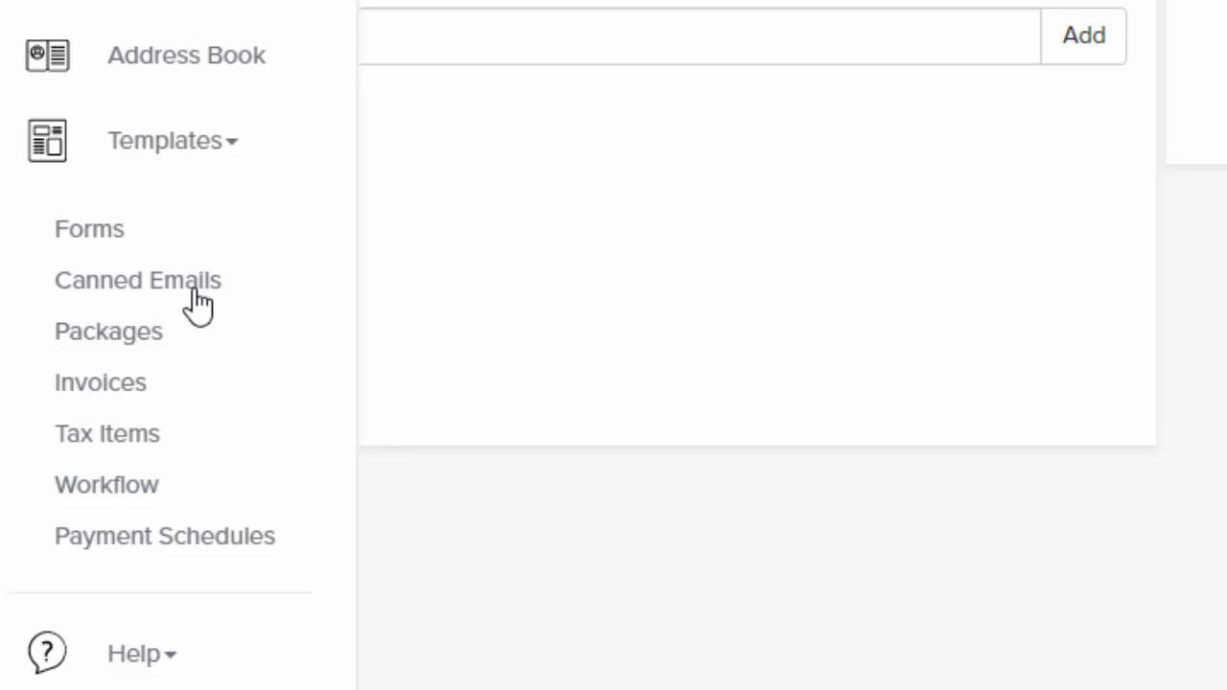
- Open the Product Launch Support lead-capture form from the Forms templates
left_click(102, 243)
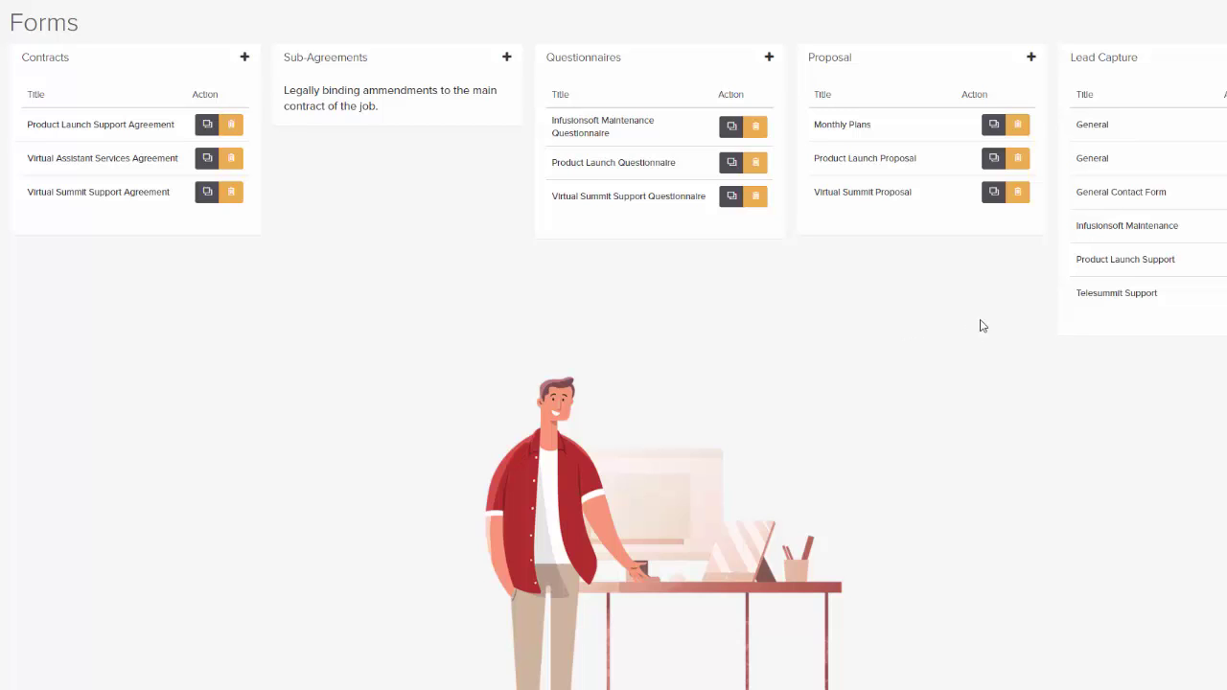
left_click(1109, 264)
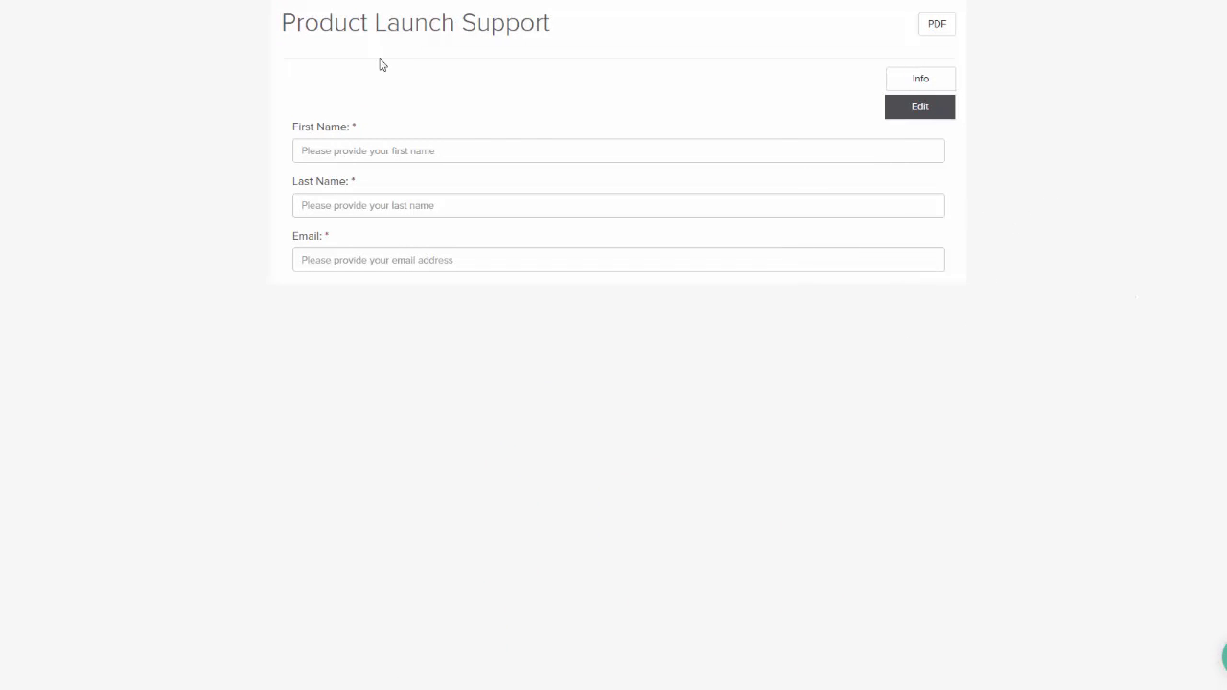
scroll(1198, 331, "up", 1)
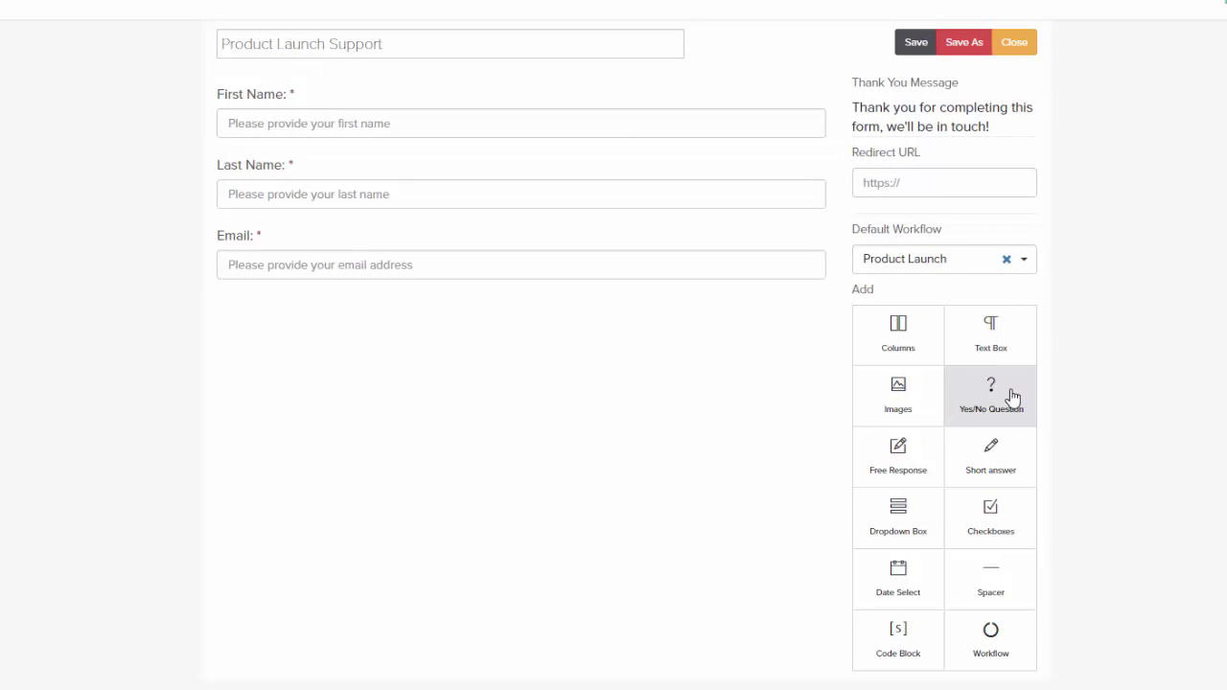
- Keep the redirect URL and Product Launch default workflow, and save the form
left_click(921, 178)
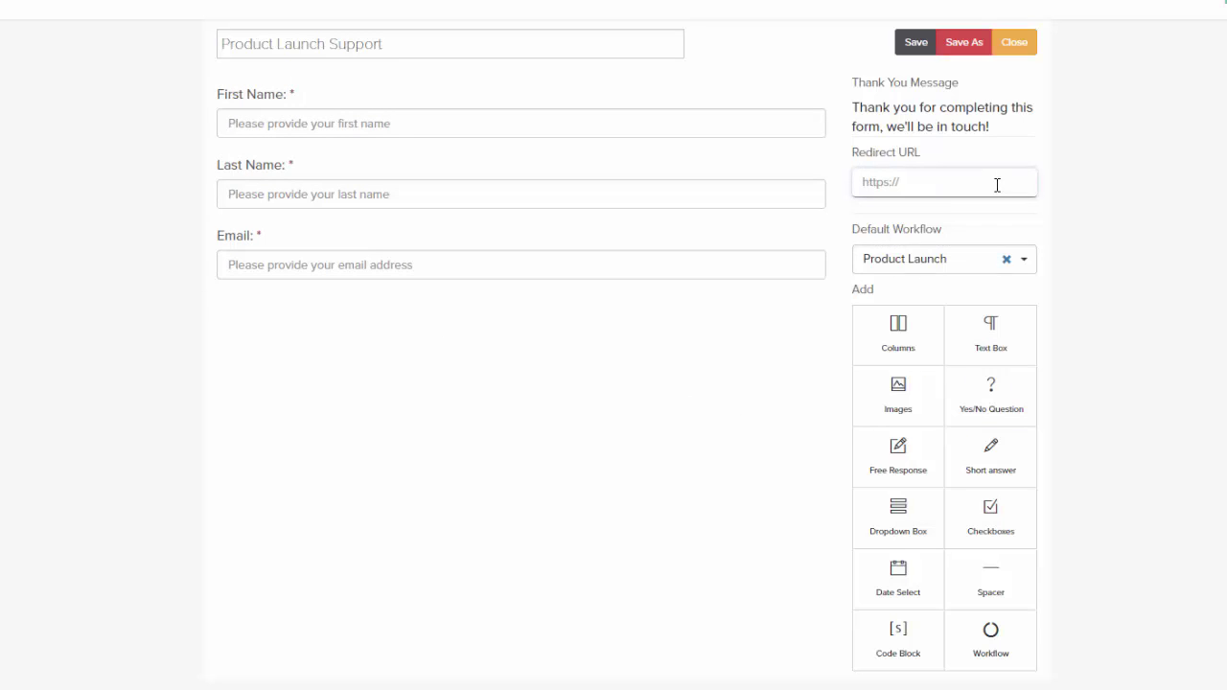
left_click(943, 273)
left_click(738, 386)
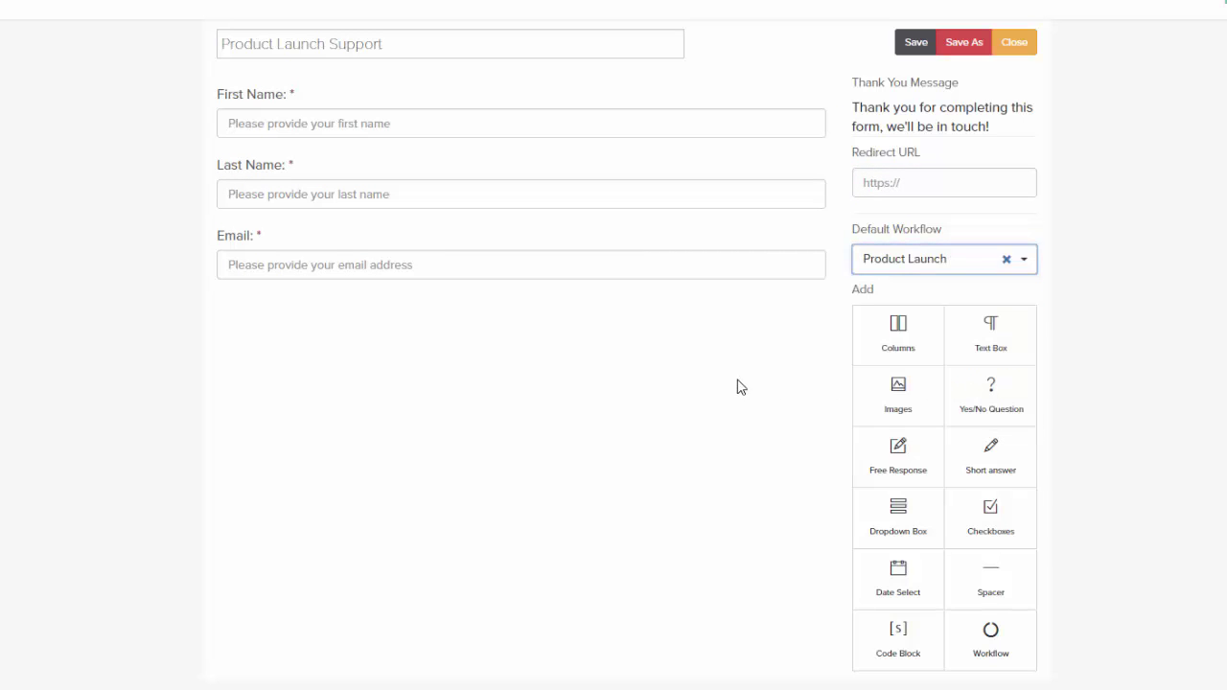
left_click(740, 365)
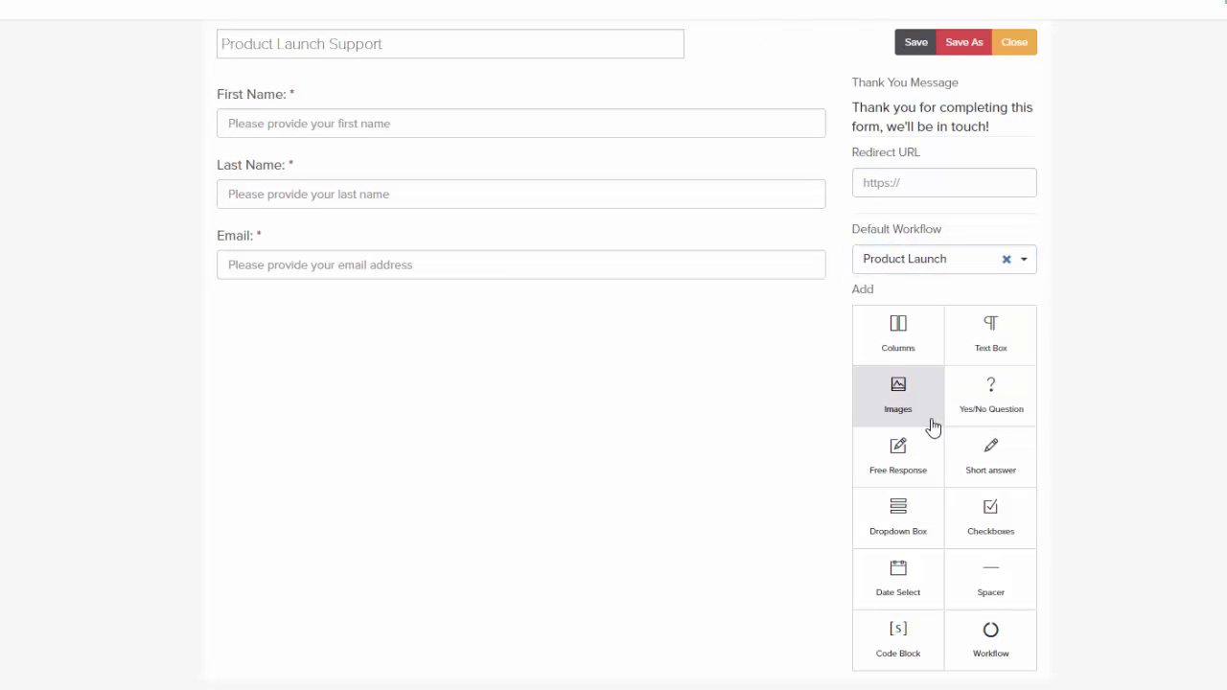
left_click(915, 43)
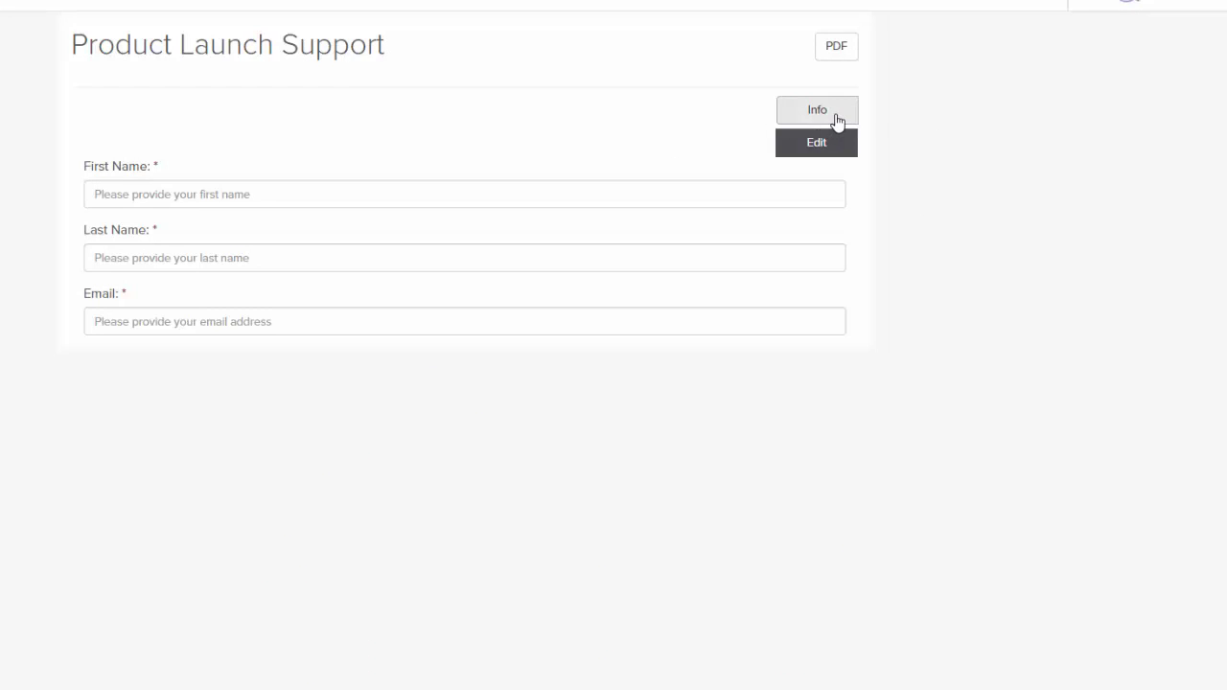
left_click(836, 115)
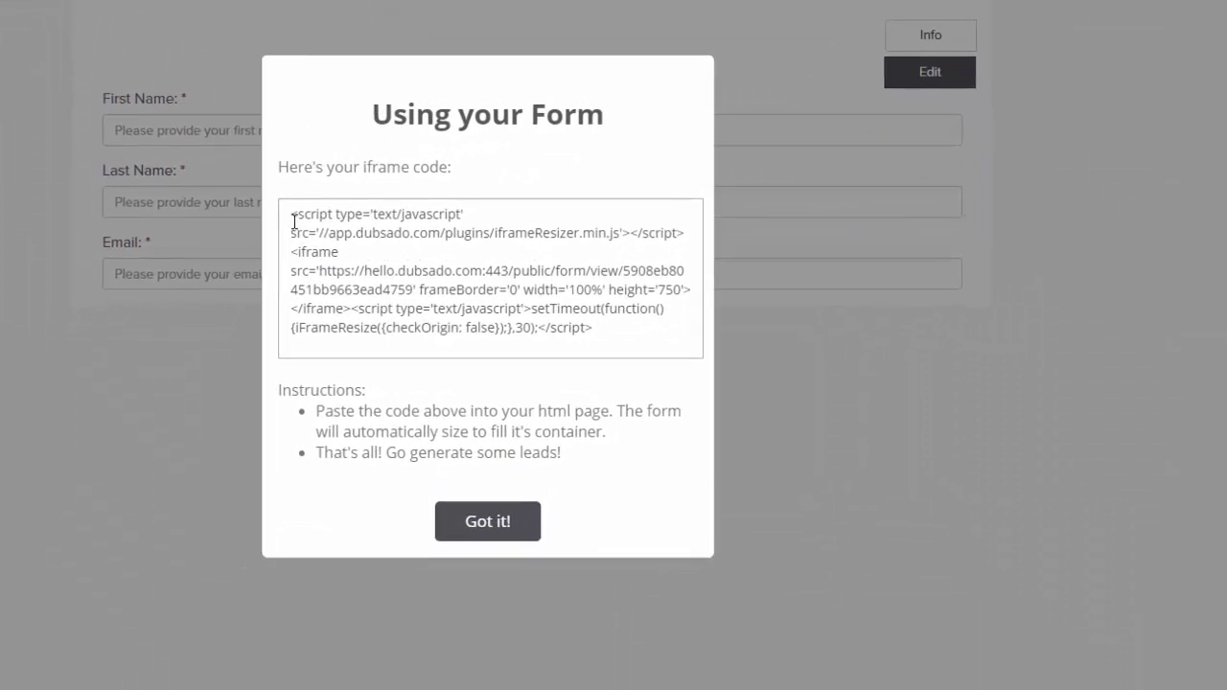
left_click_drag(299, 203, 637, 324)
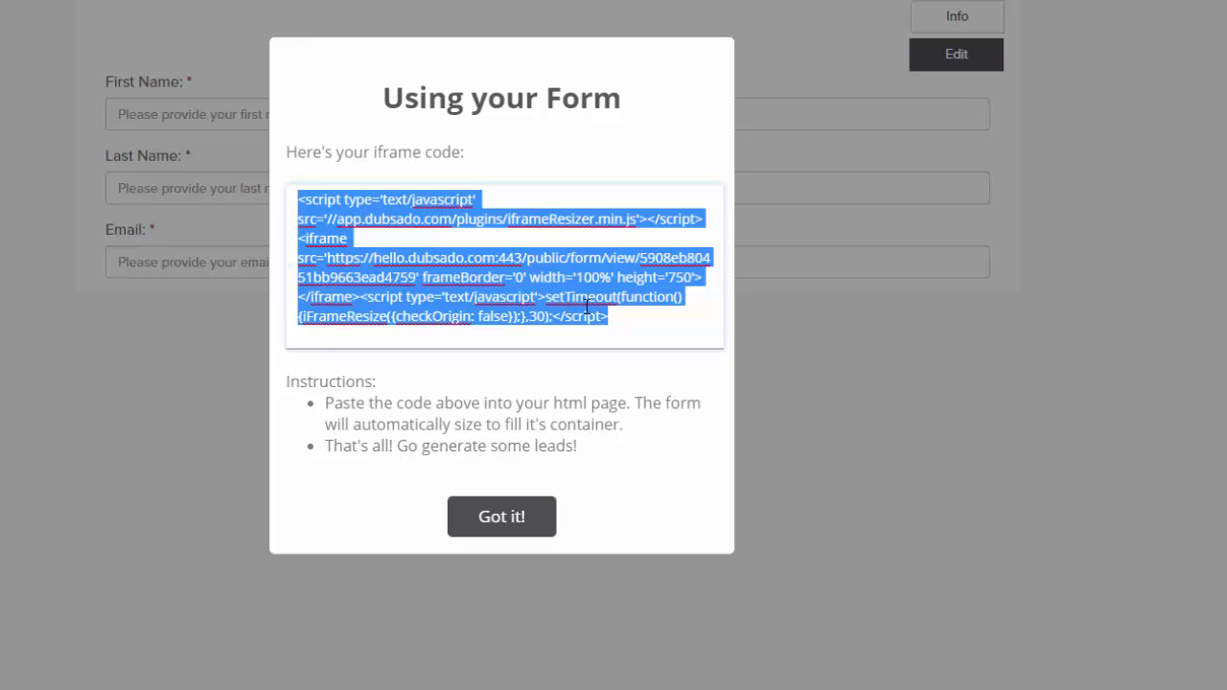
left_click(653, 321)
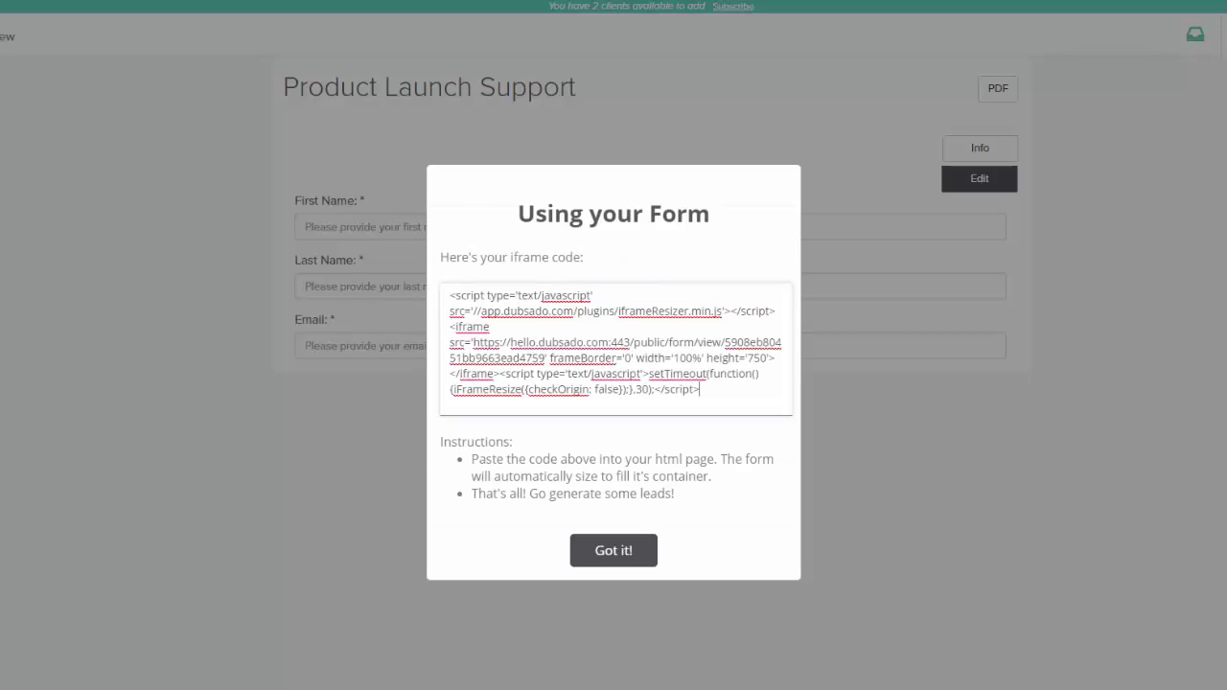
left_click(650, 551)
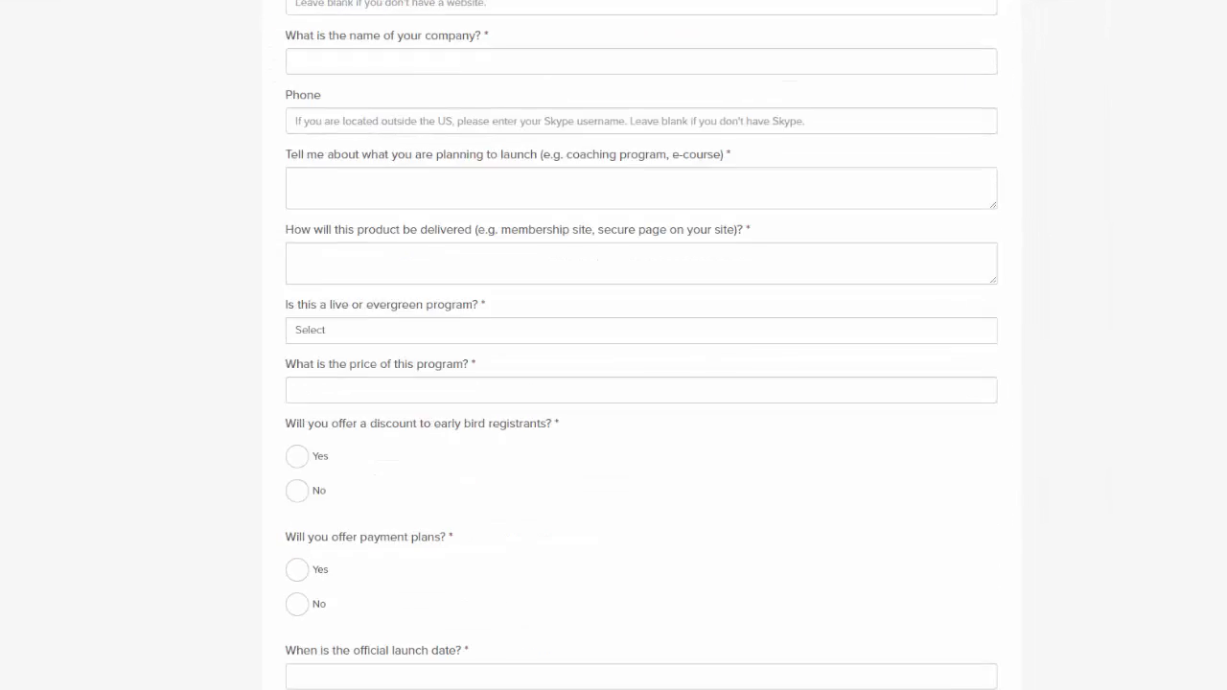
- Review the Product Launch Questionnaire's contents and save it
scroll(641, 384, "down", 6)
scroll(640, 383, "down", 6)
scroll(640, 383, "down", 1)
scroll(640, 383, "up", 10)
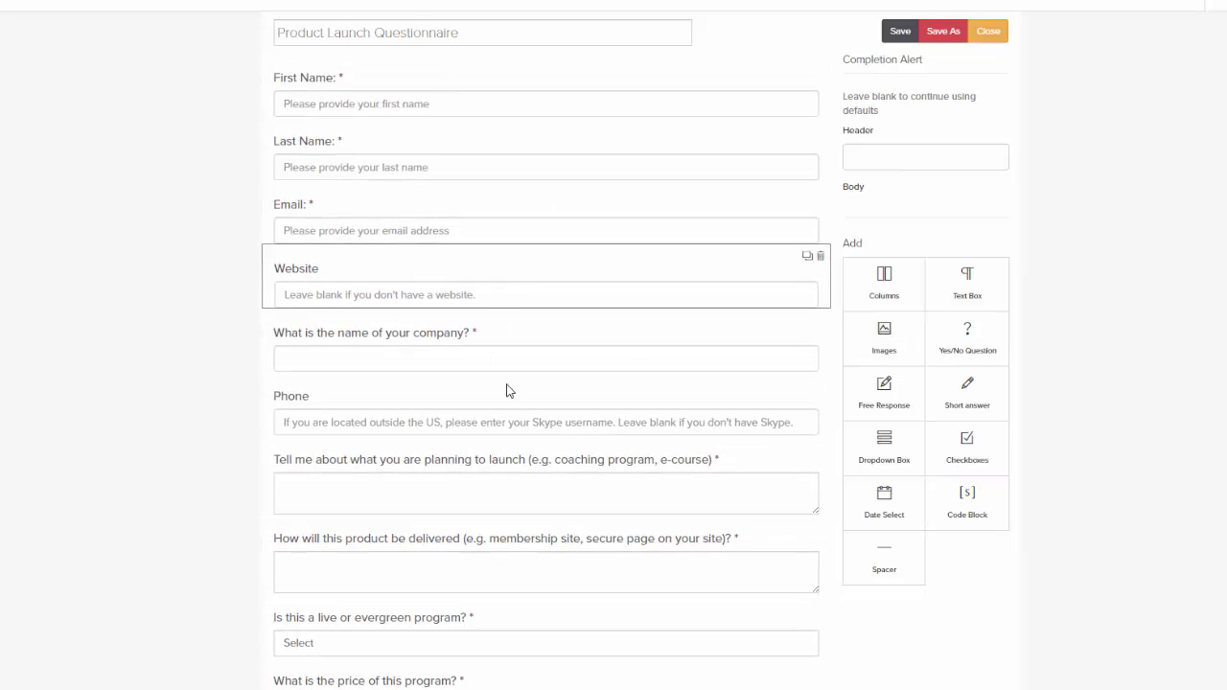
left_click(897, 31)
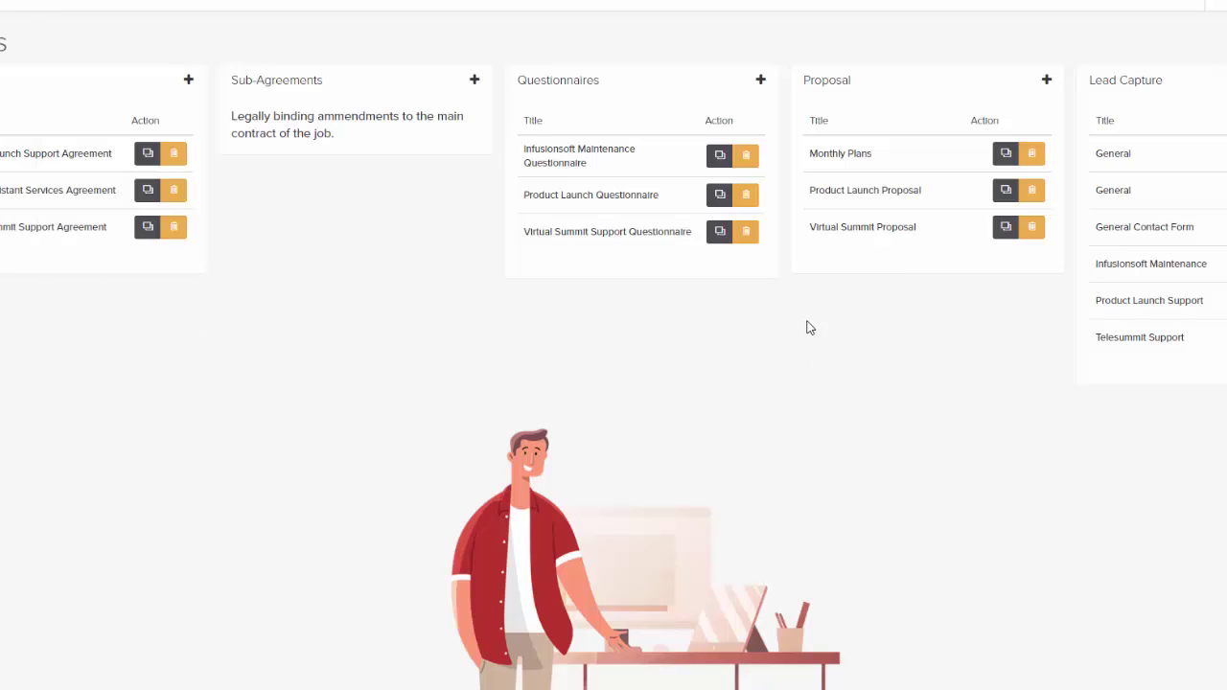
left_click(869, 191)
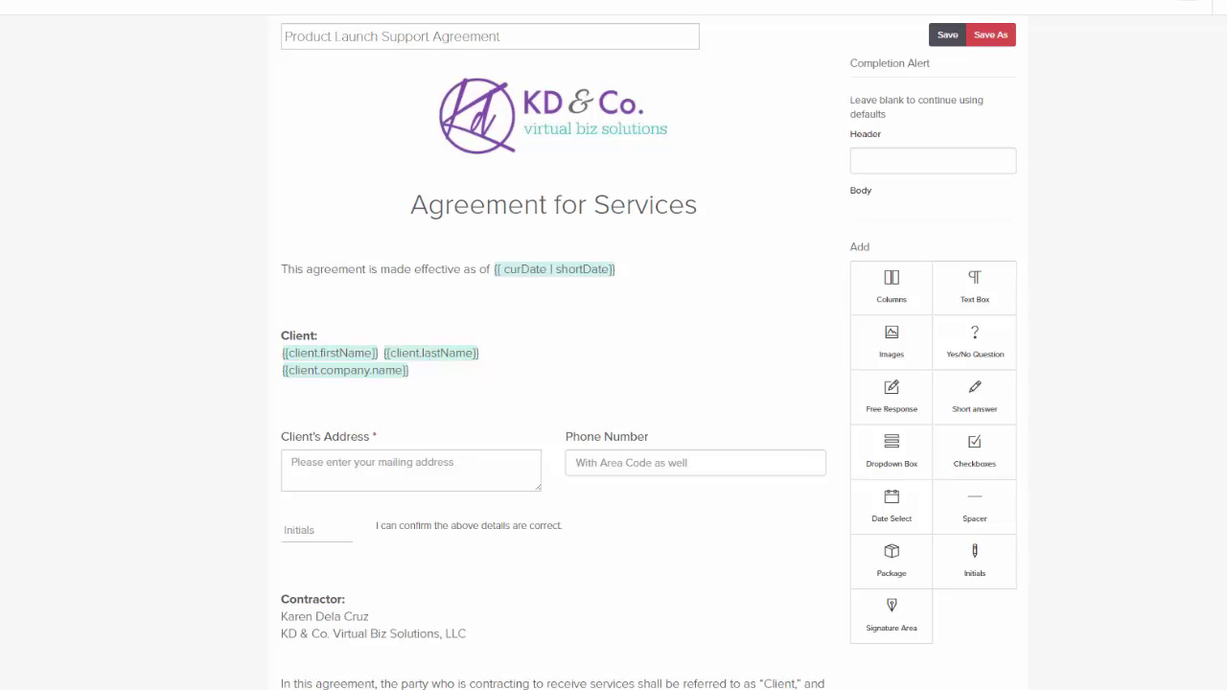
- Scroll the Product Launch Support Agreement down to the Client and Contractor signature blocks
scroll(644, 345, "down", 2)
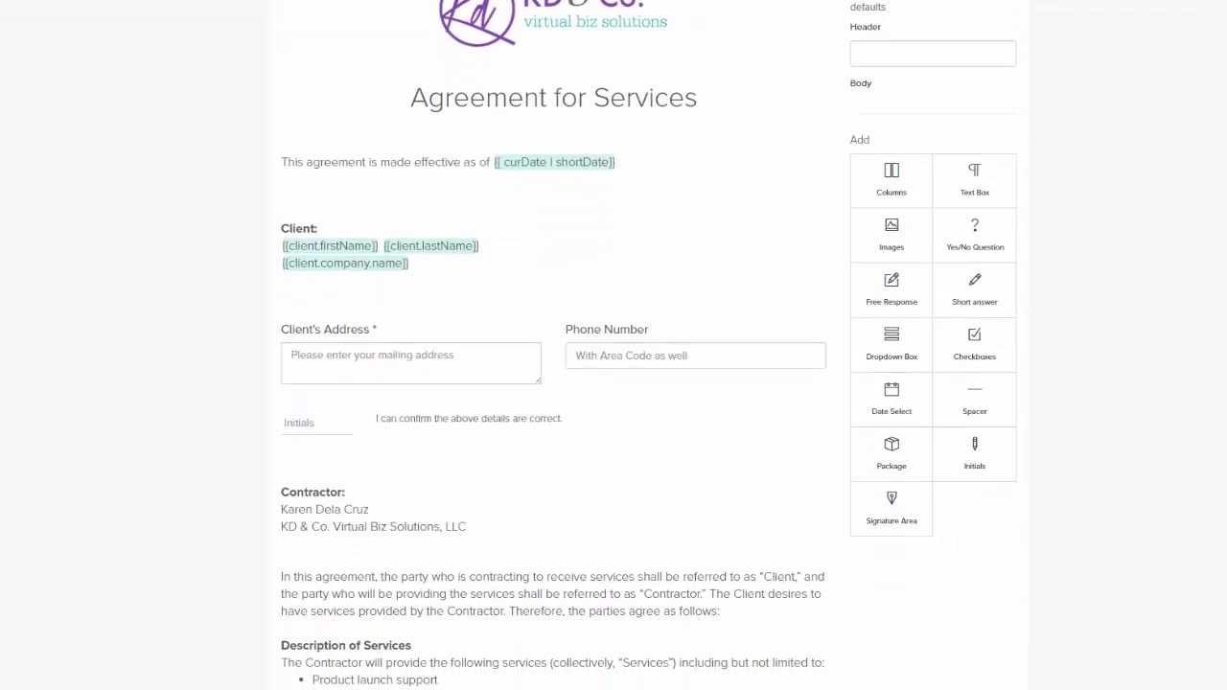
scroll(553, 345, "down", 4)
scroll(553, 345, "down", 11)
scroll(553, 345, "down", 9)
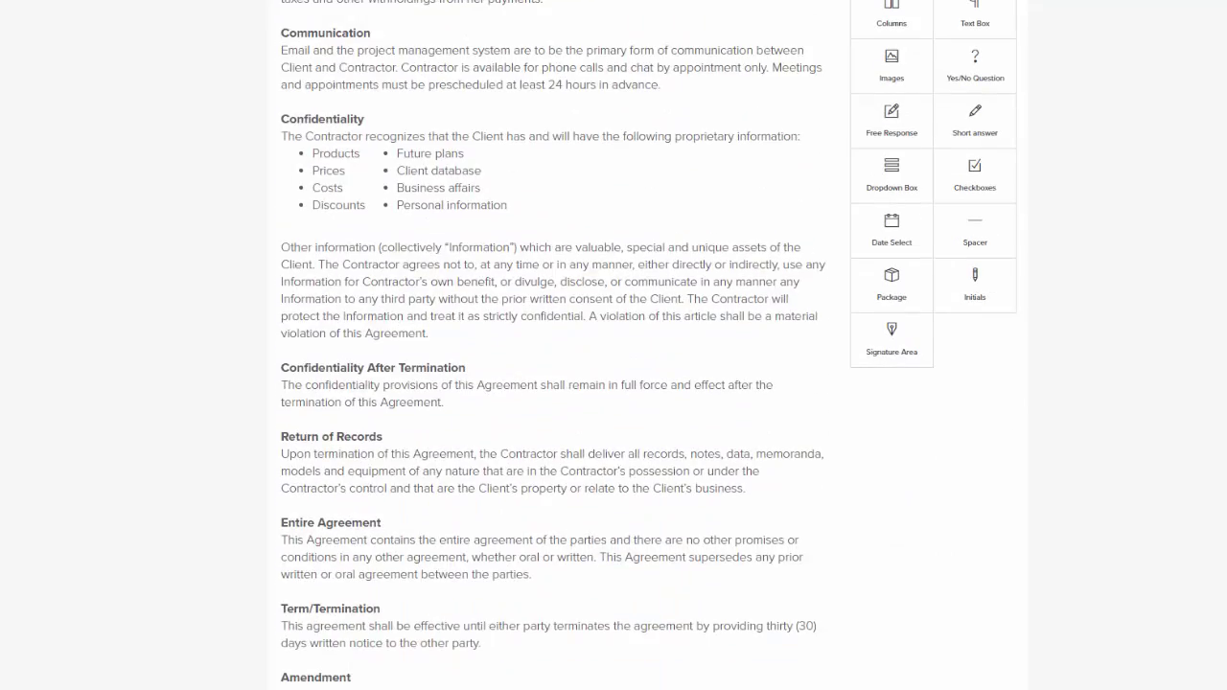
scroll(553, 345, "down", 2)
scroll(553, 345, "down", 10)
scroll(553, 345, "down", 3)
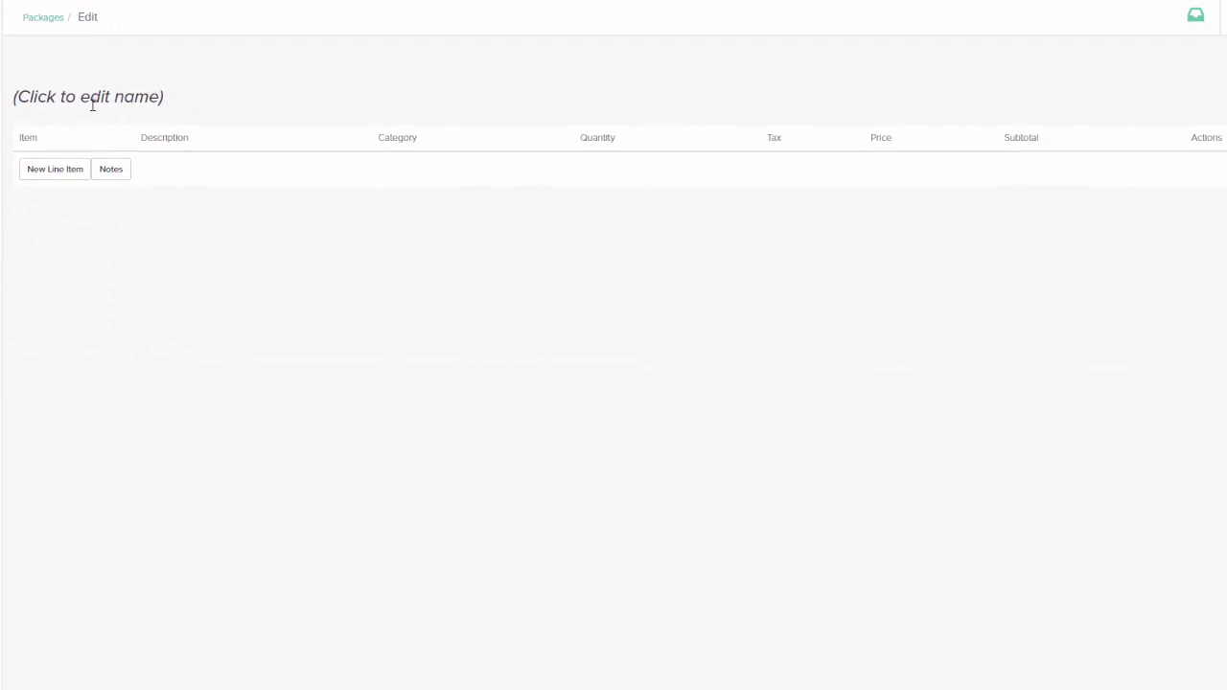
- Add a new line item to the unnamed package and reveal the Templates menu
left_click(92, 99)
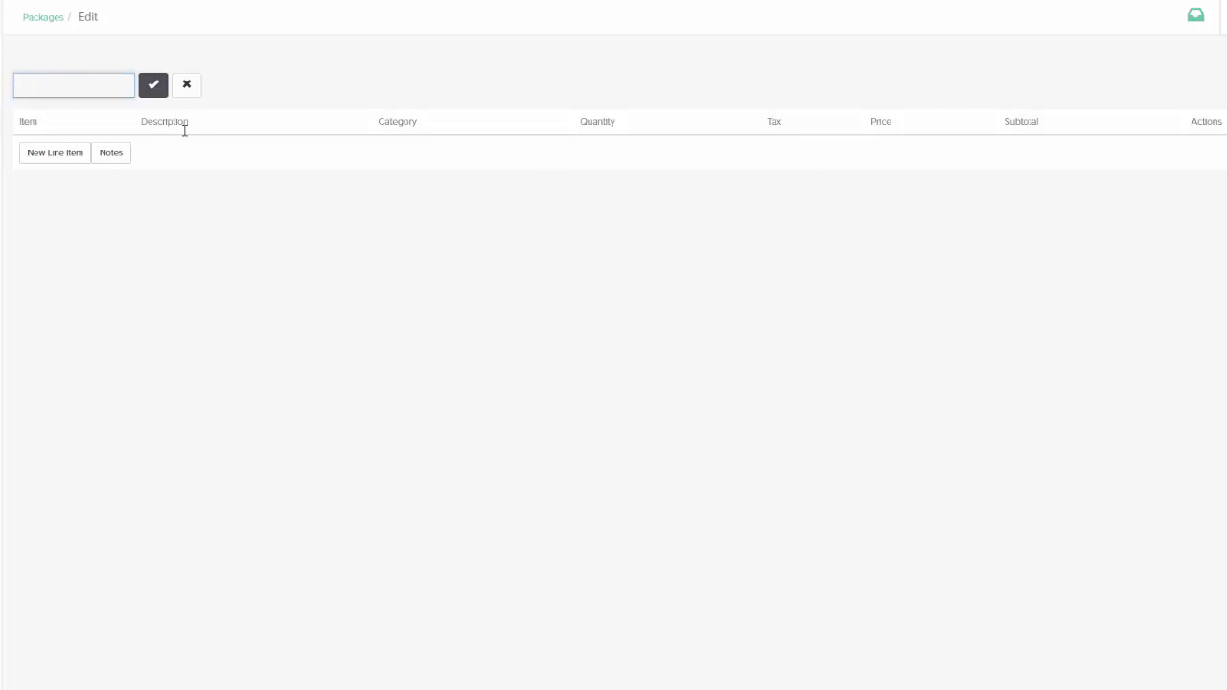
left_click(224, 191)
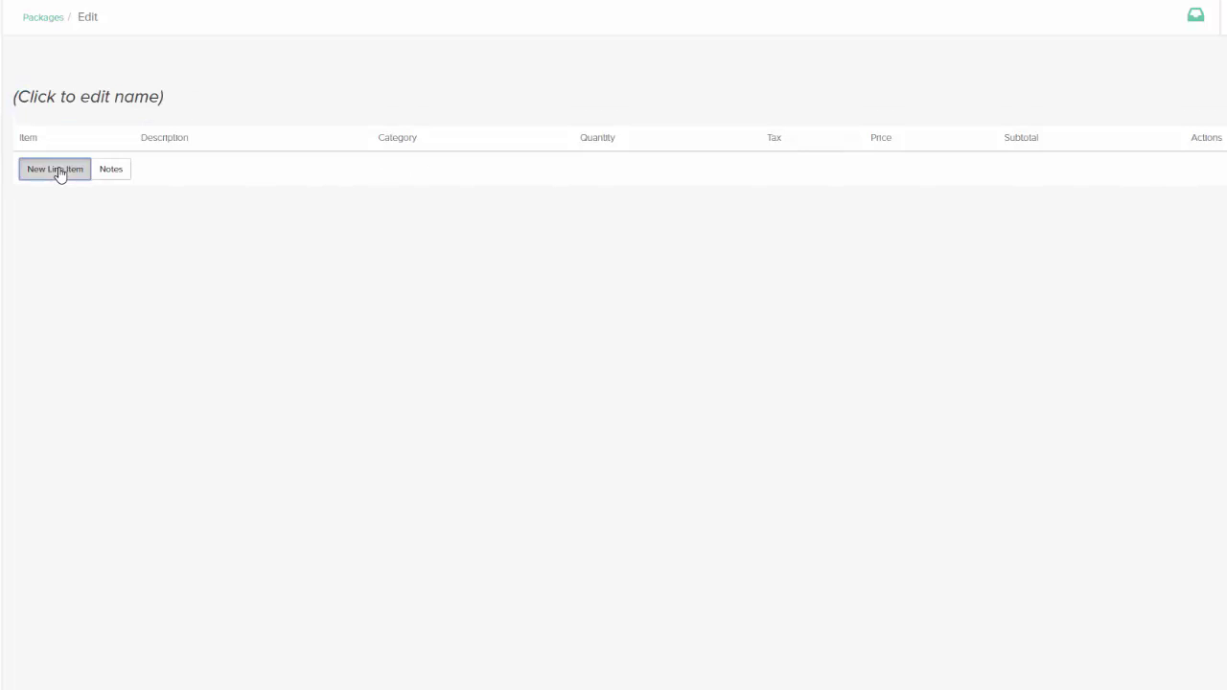
left_click(59, 170)
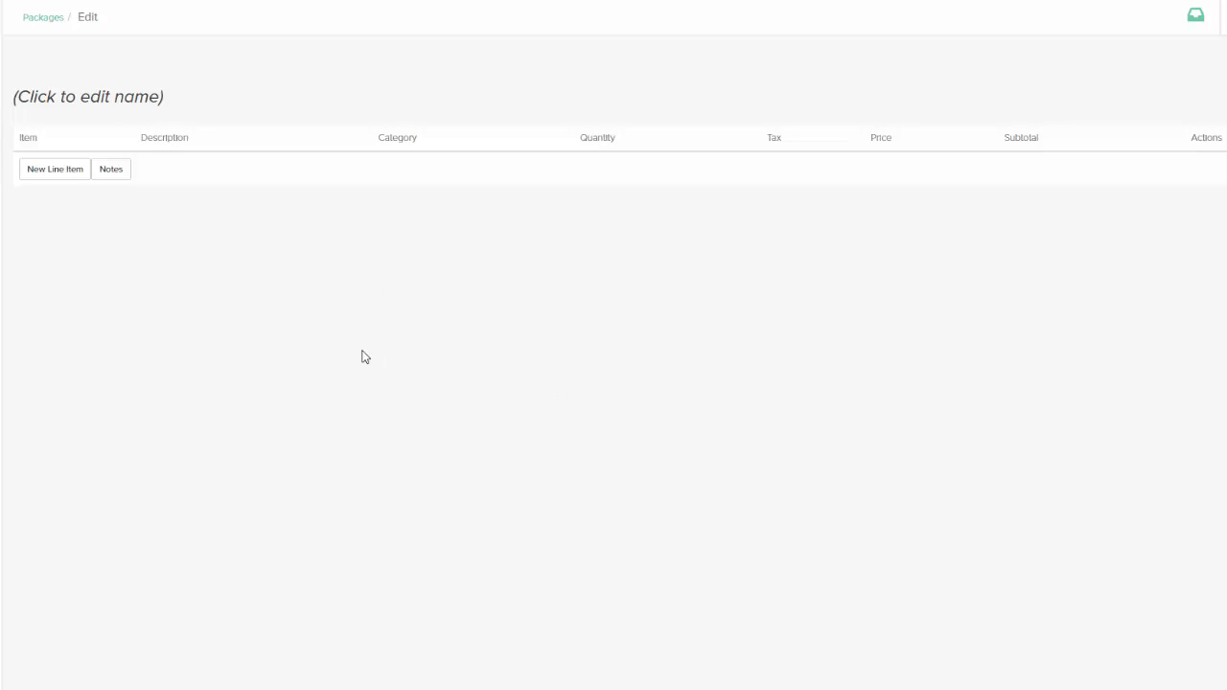
left_click(8, 352)
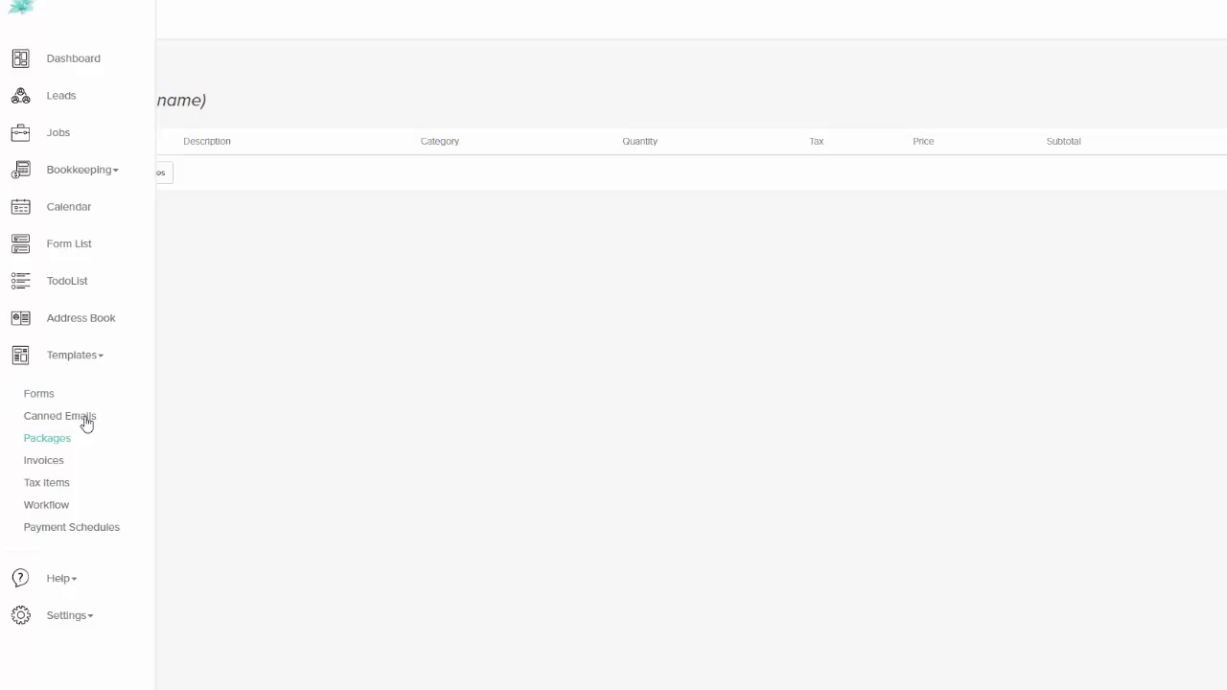
- Open the Product Launch workflow from the Workflow templates in the editor
left_click(43, 508)
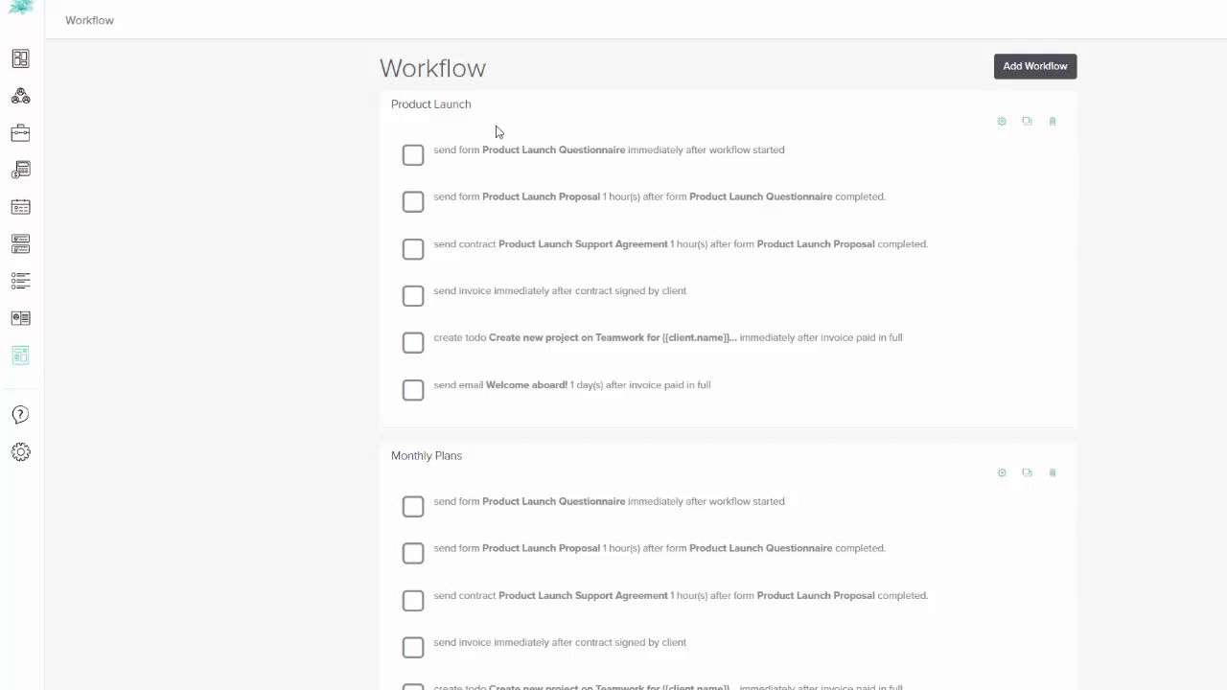
left_click(1002, 125)
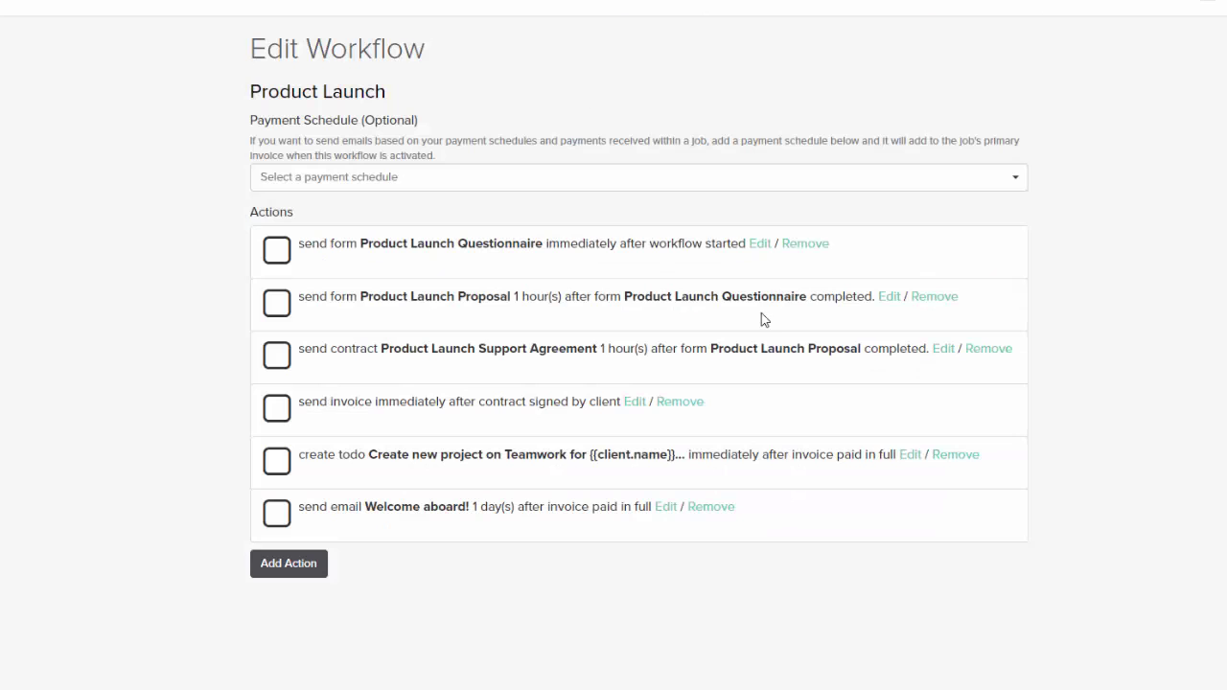
left_click(757, 245)
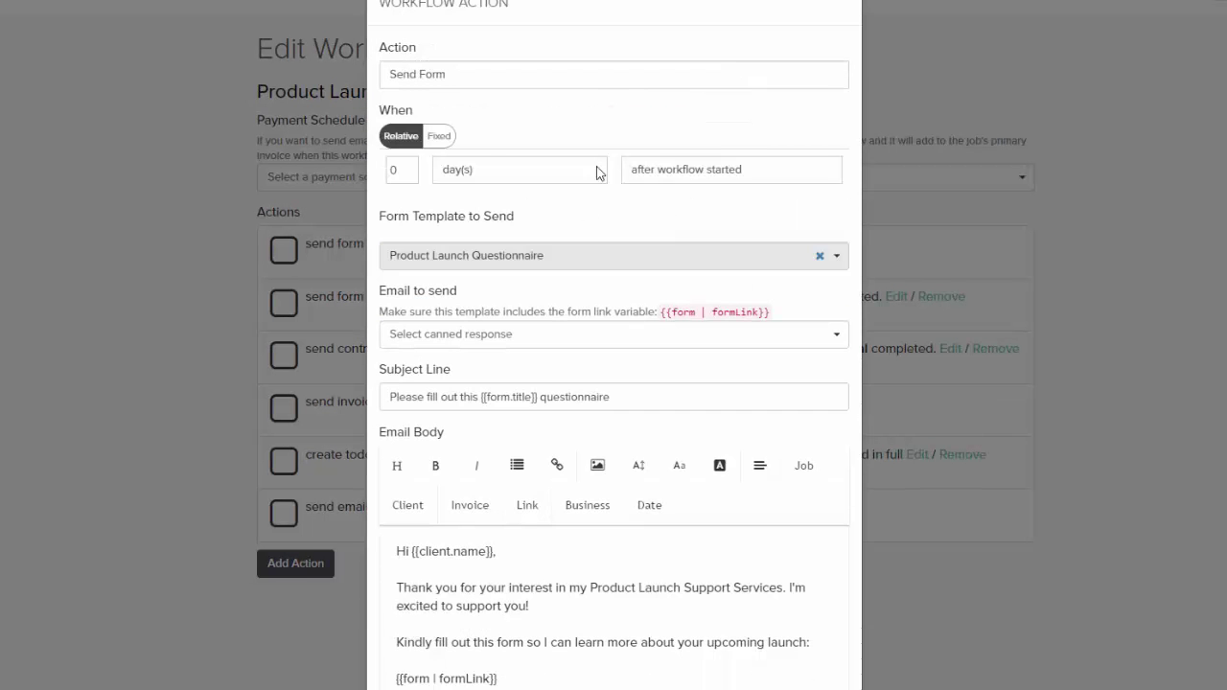
scroll(569, 208, "up", 1)
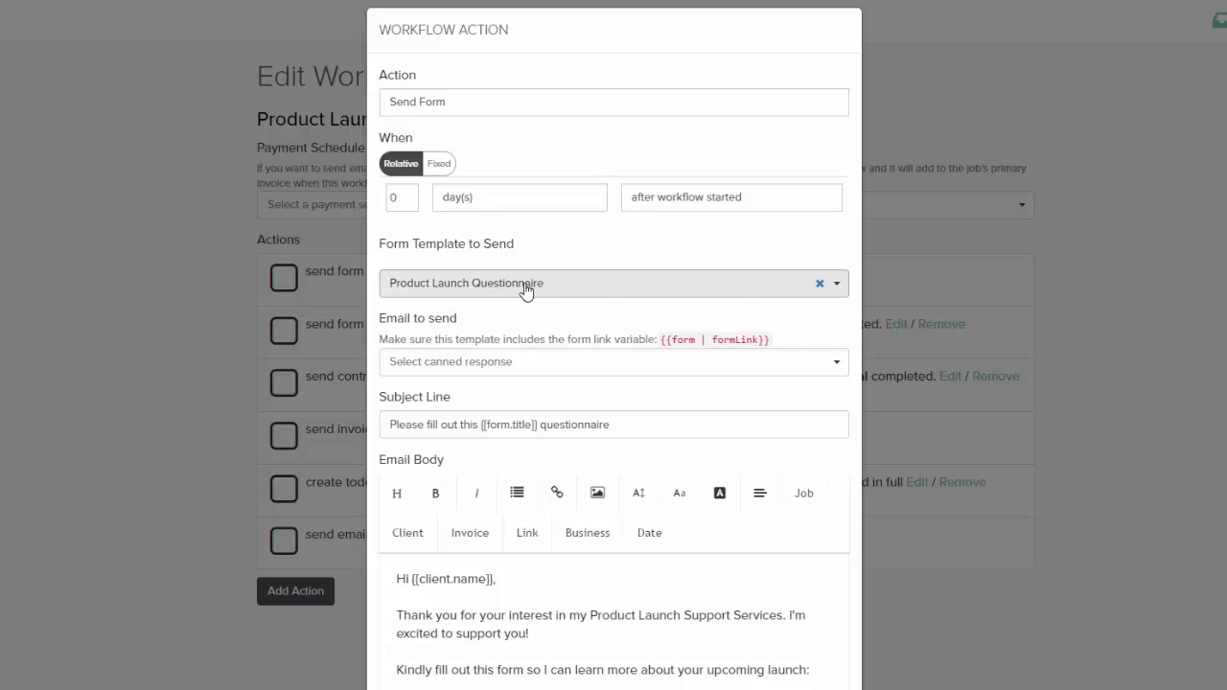
left_click(599, 289)
key("Return")
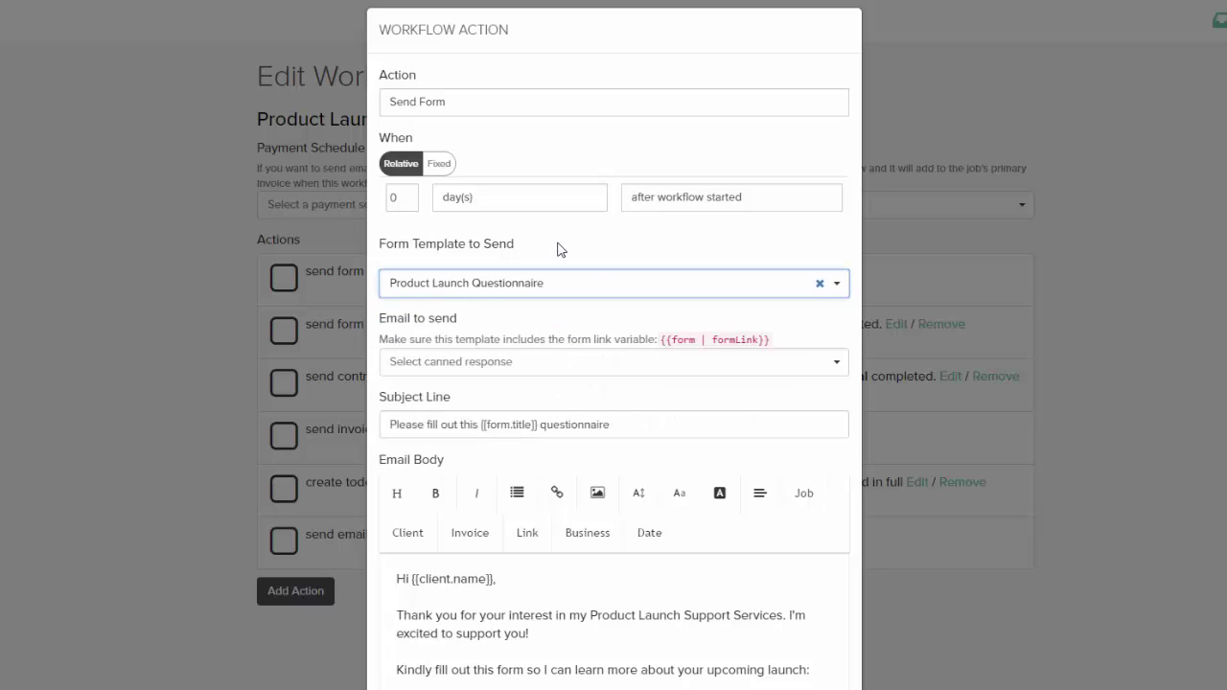
left_click(426, 140)
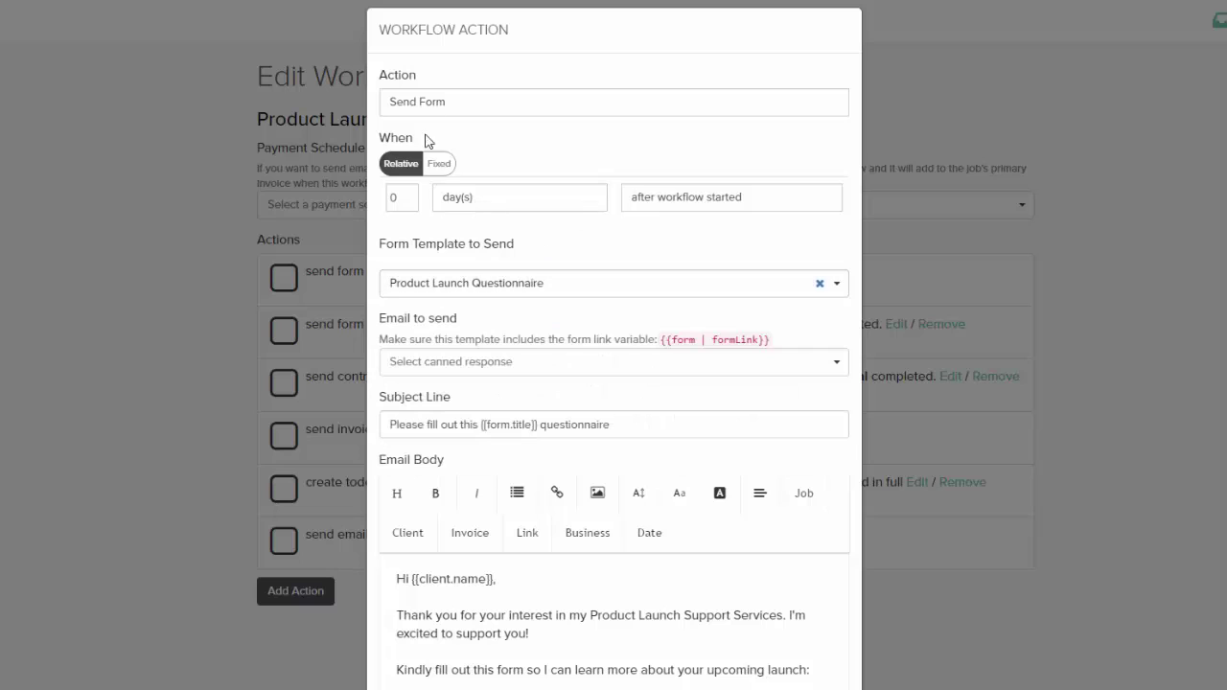
scroll(709, 436, "down", 3)
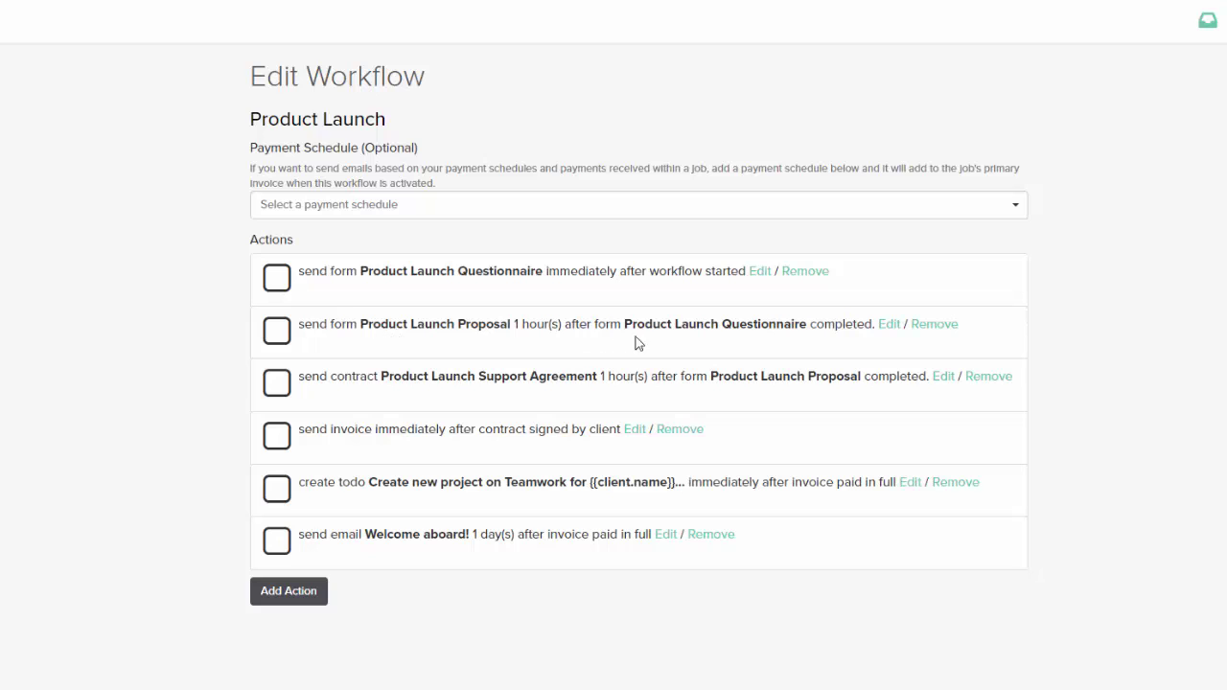
left_click(886, 326)
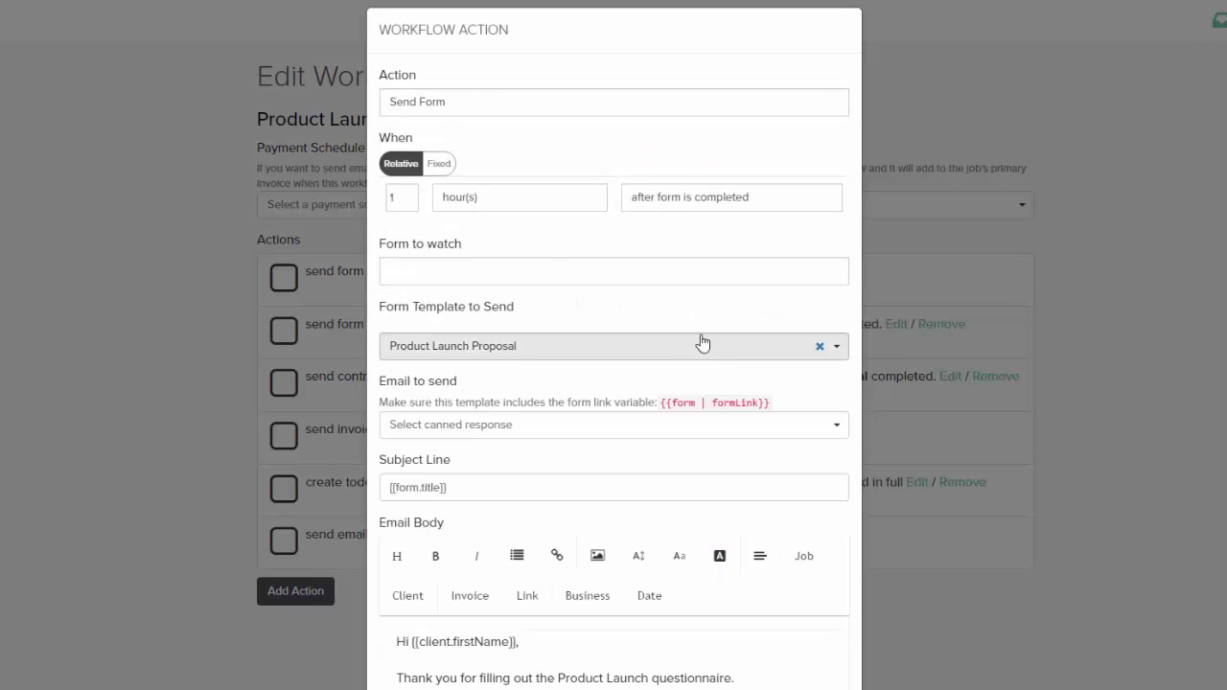
left_click(497, 202)
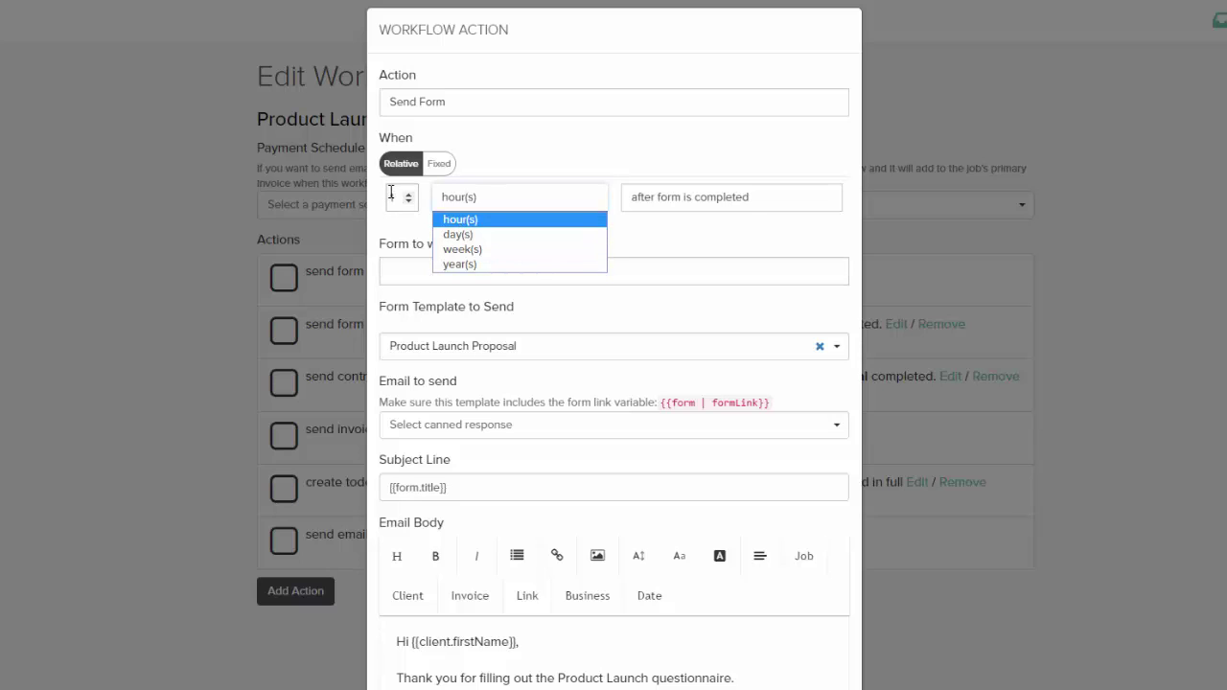
left_click(669, 239)
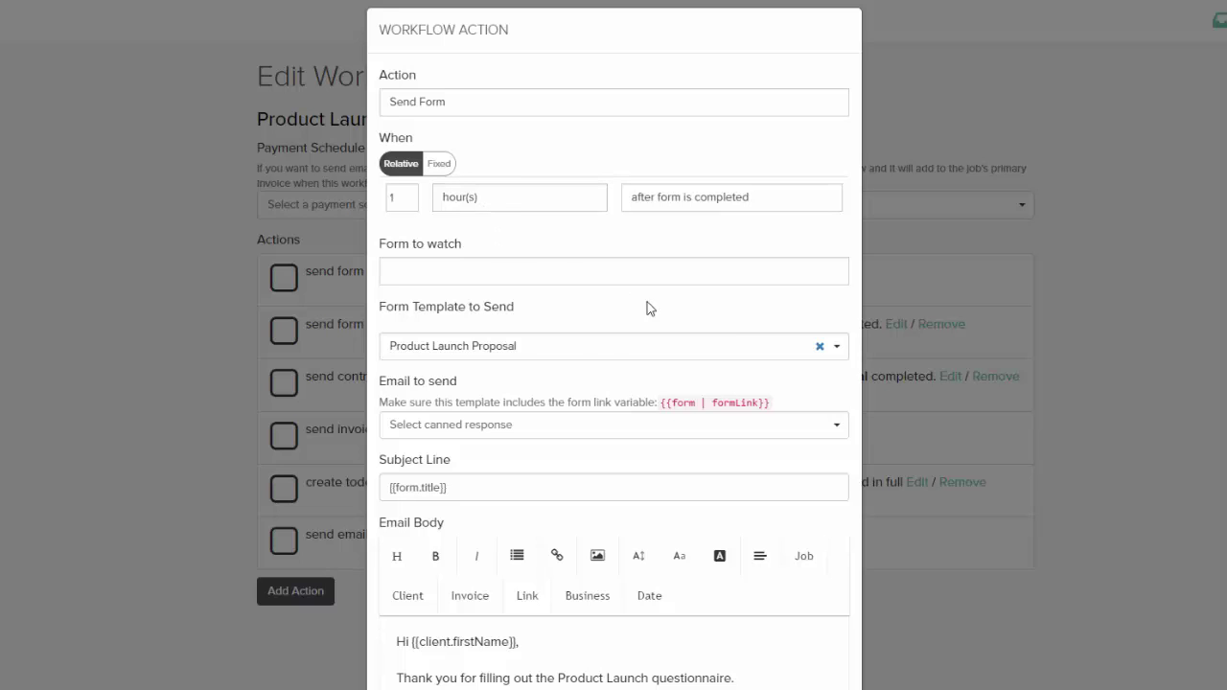
scroll(624, 383, "down", 1)
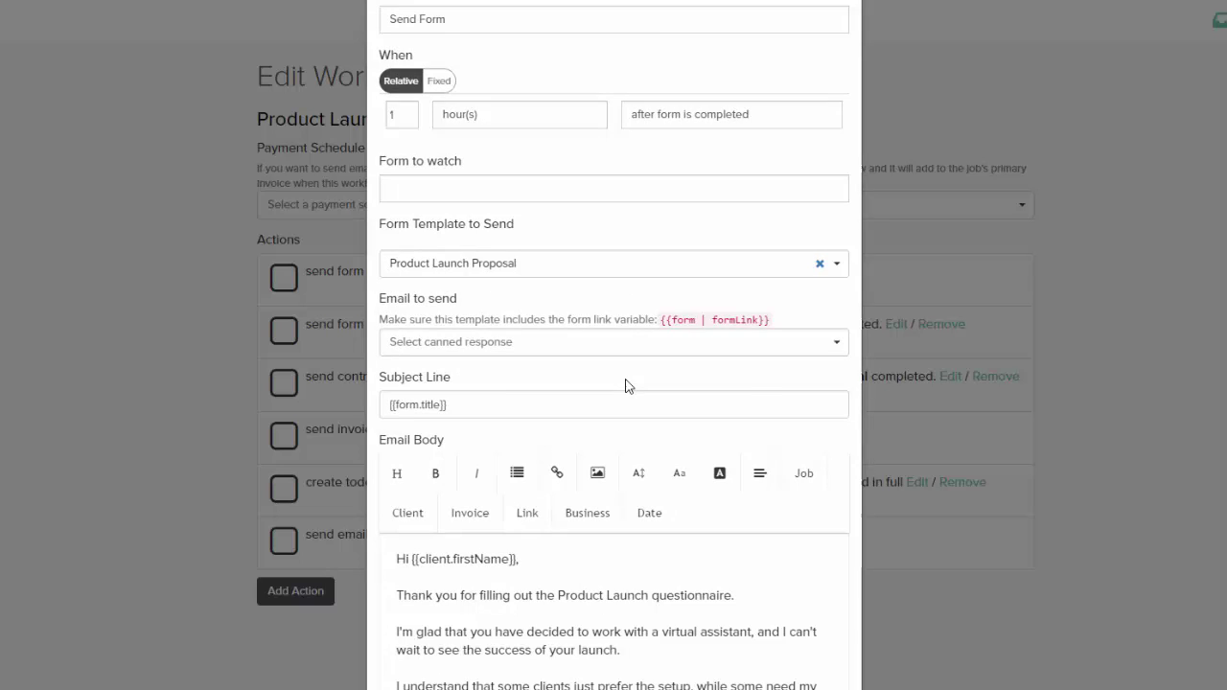
scroll(627, 380, "down", 3)
left_click(1189, 360)
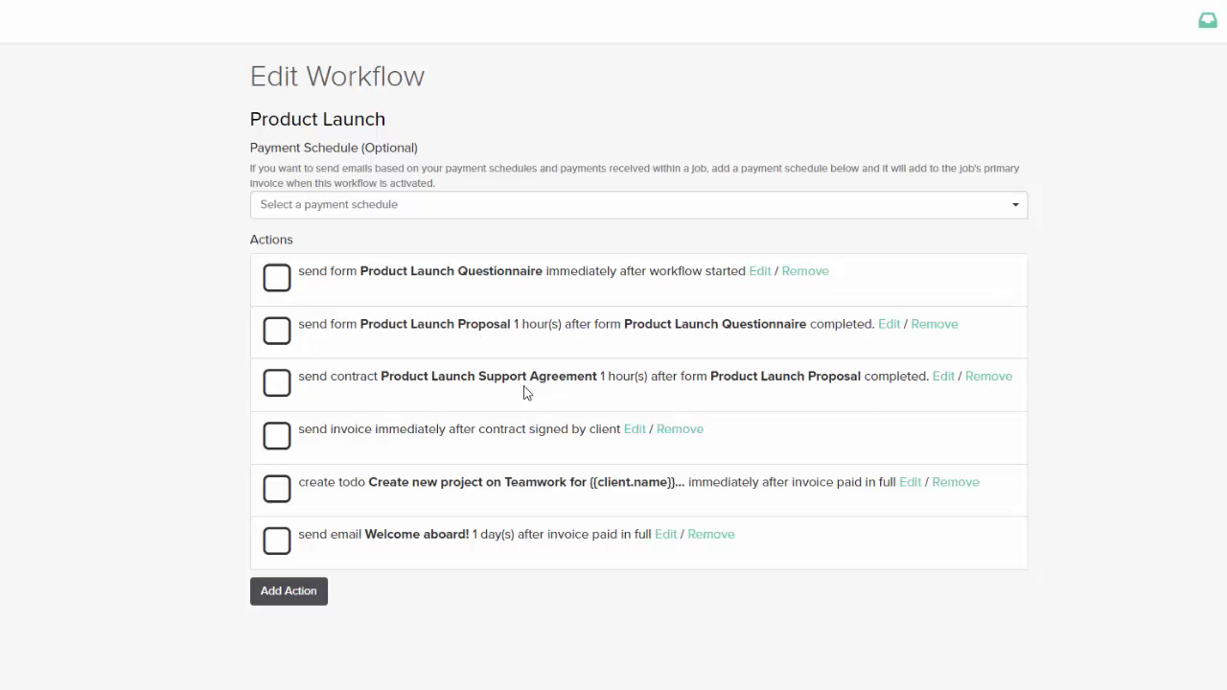
- Open the 'Welcome aboard!' send-email action in the Product Launch workflow
scroll(1145, 420, "down", 1)
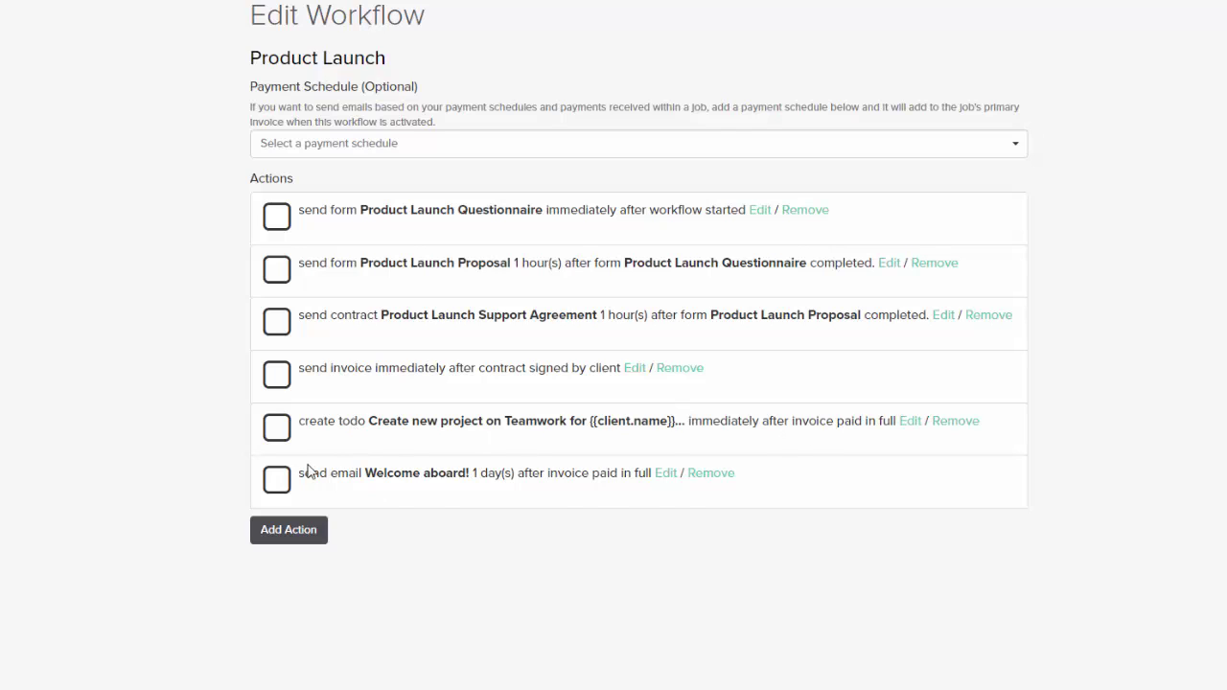
left_click(665, 474)
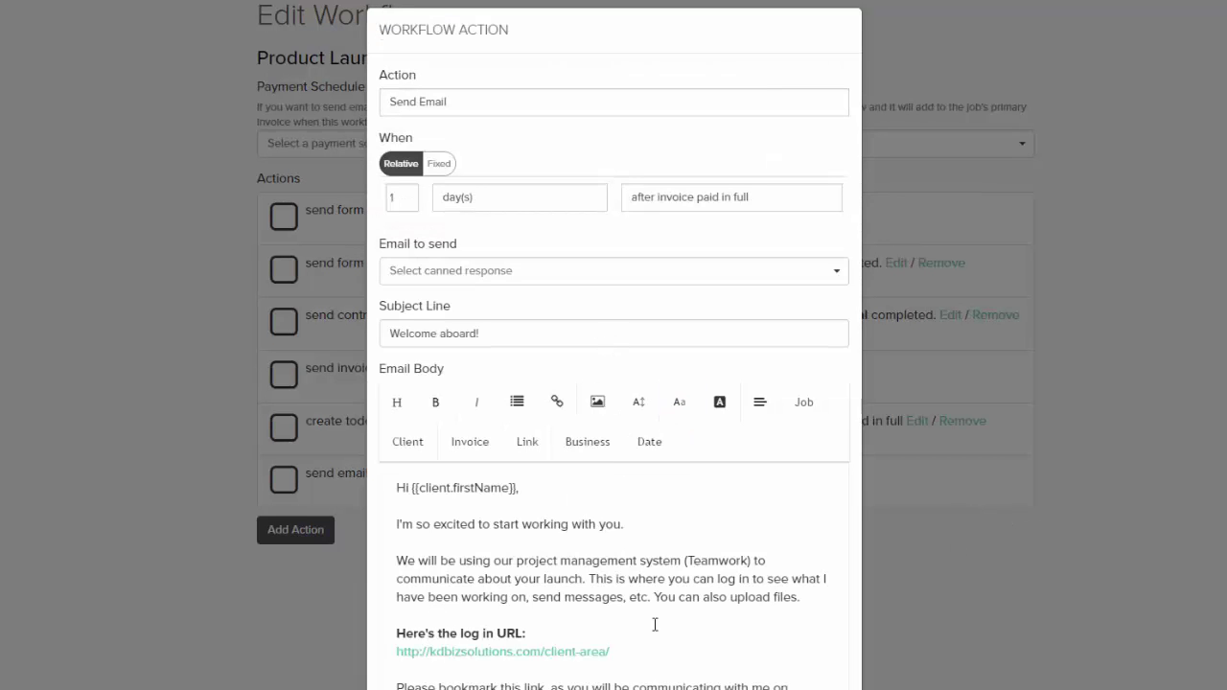
- Read the 'Welcome aboard!' email body down to its signature
left_click(690, 517)
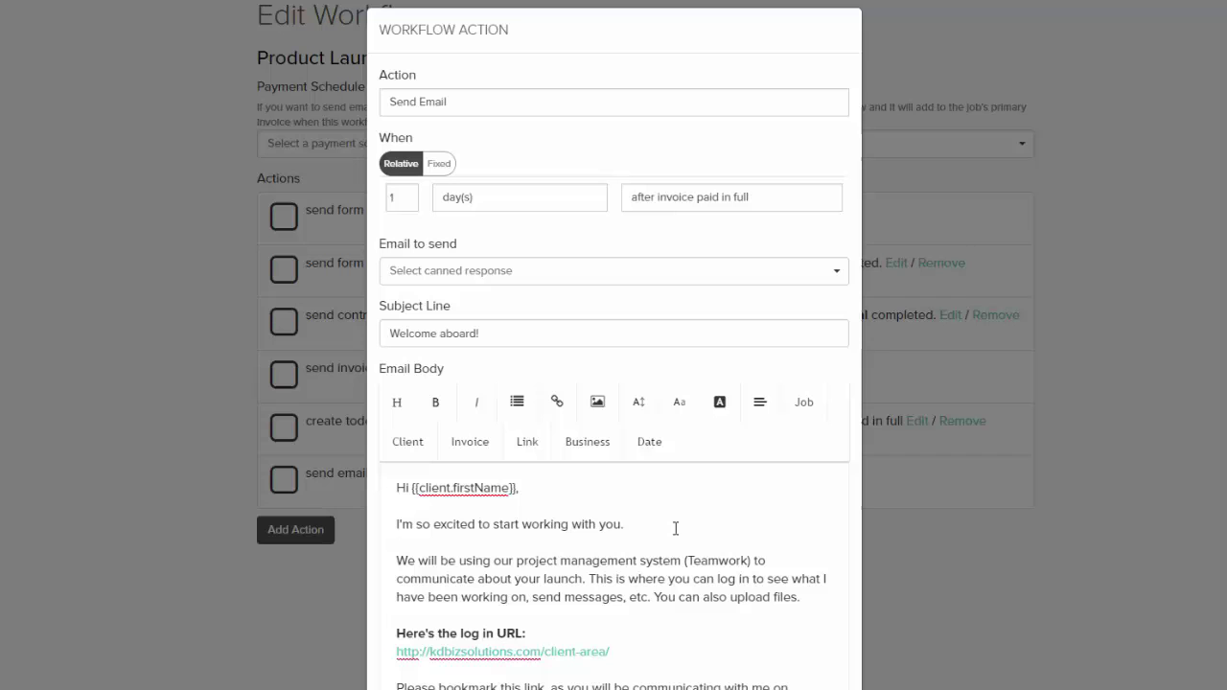
scroll(674, 524, "down", 2)
scroll(674, 525, "down", 3)
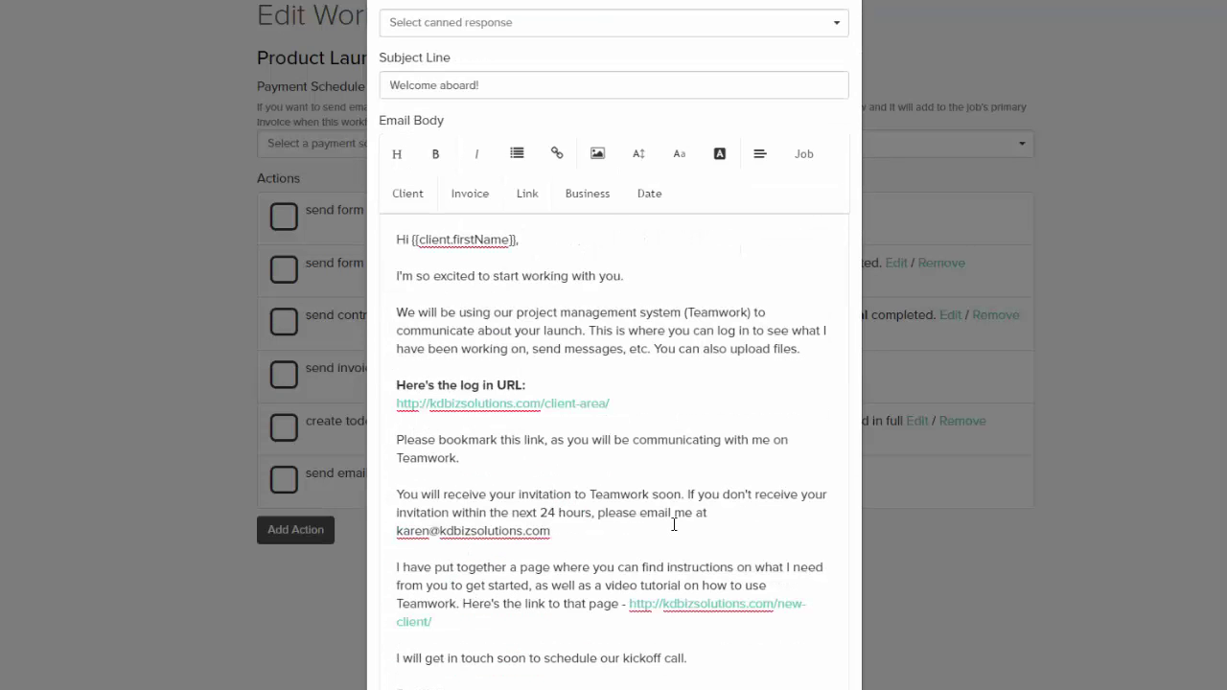
scroll(649, 570, "down", 3)
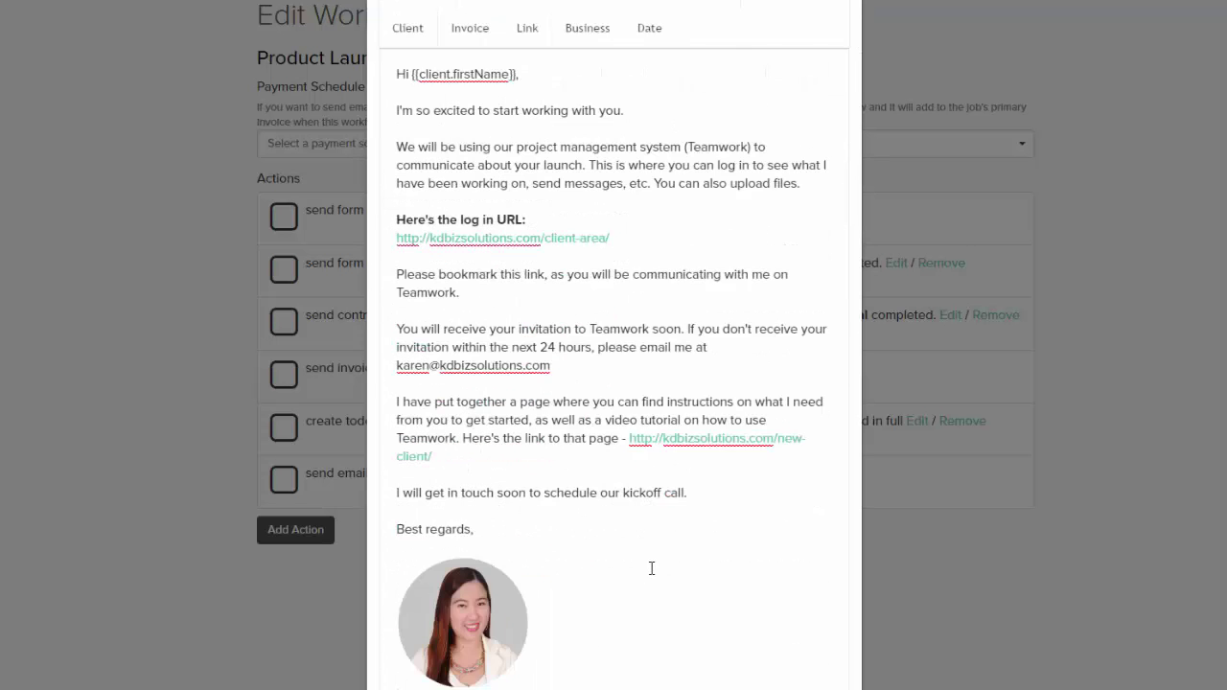
scroll(649, 570, "down", 3)
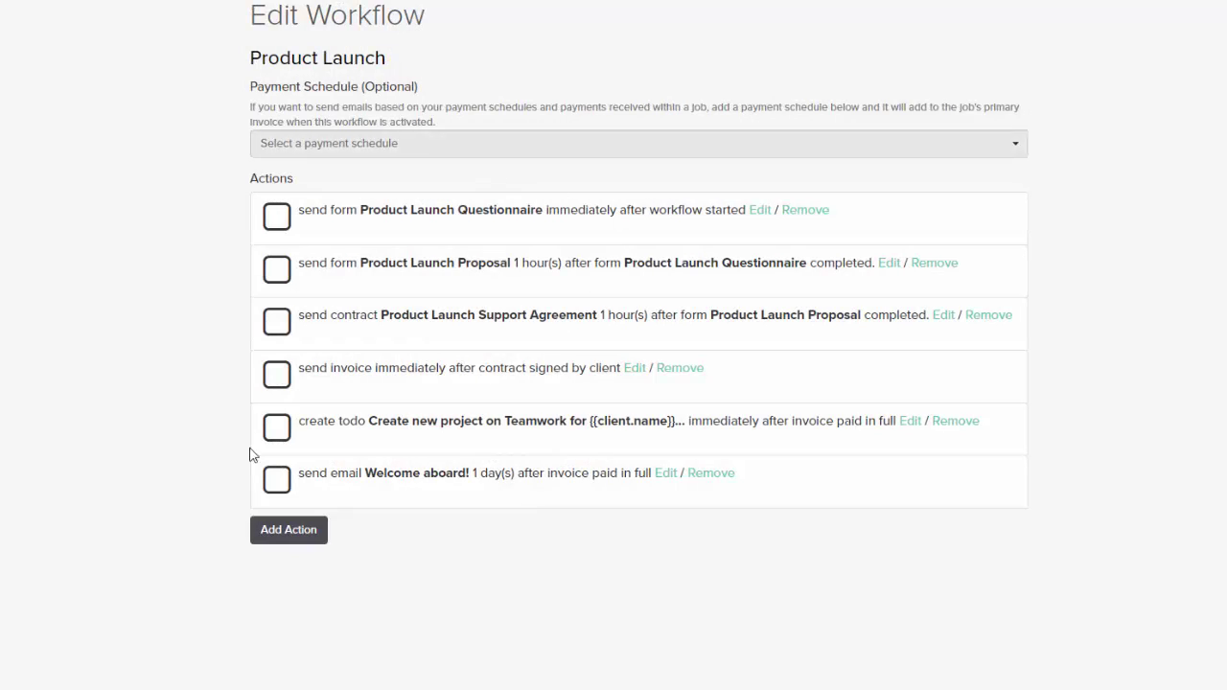
scroll(638, 364, "up", 1)
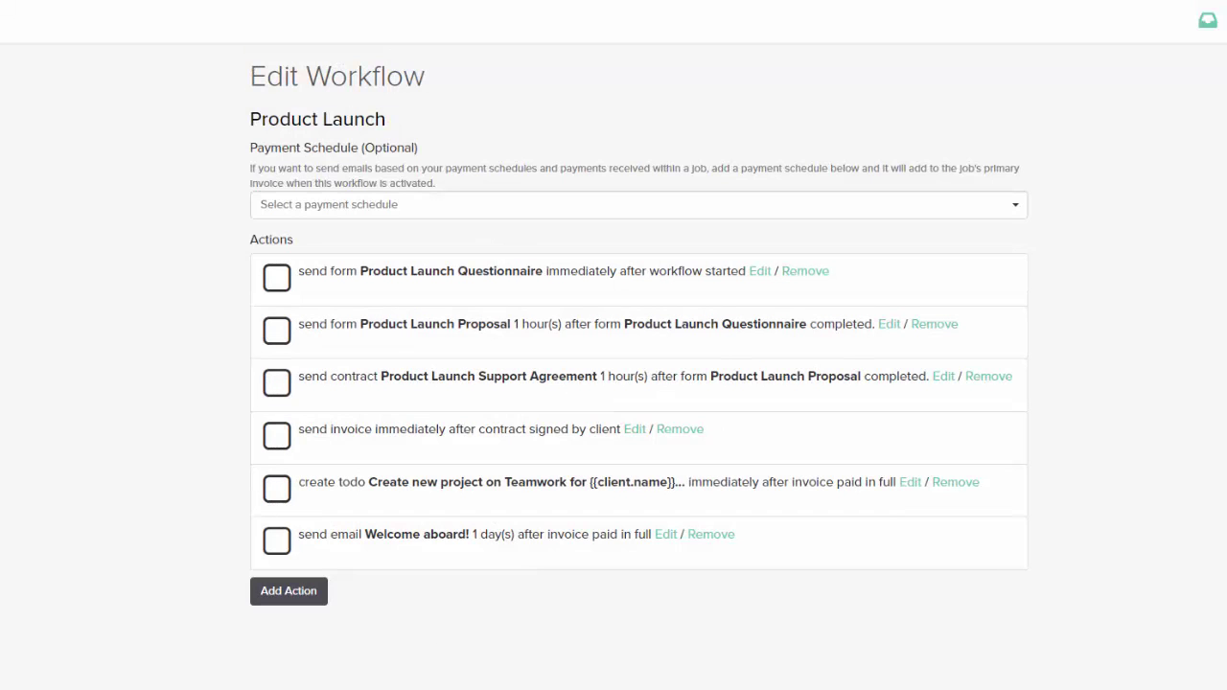